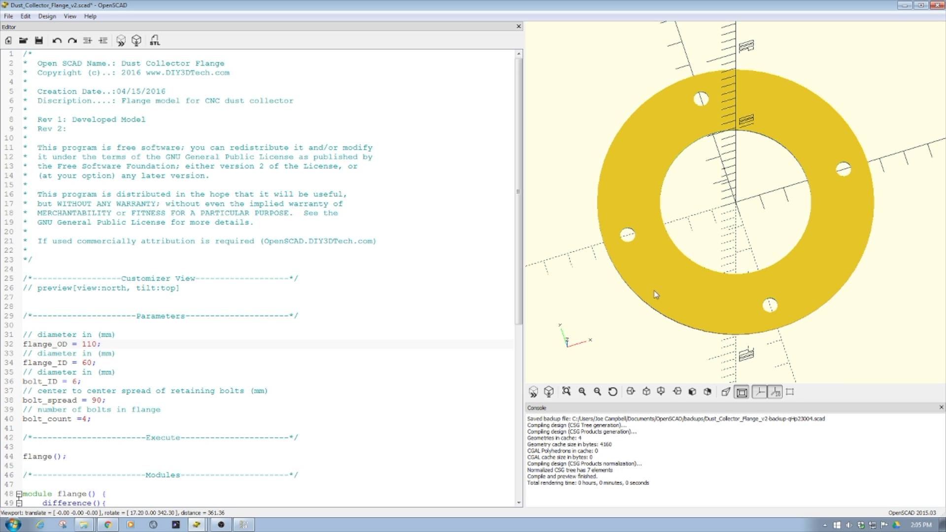
Step: Set the flange_OD parameter to 160 and preview the flange
mouse_move(654, 290)
right_mouse_down()
mouse_move(653, 276)
mouse_move(651, 294)
right_mouse_up()
mouse_move(651, 297)
left_mouse_down()
mouse_move(671, 259)
mouse_move(665, 297)
left_mouse_up()
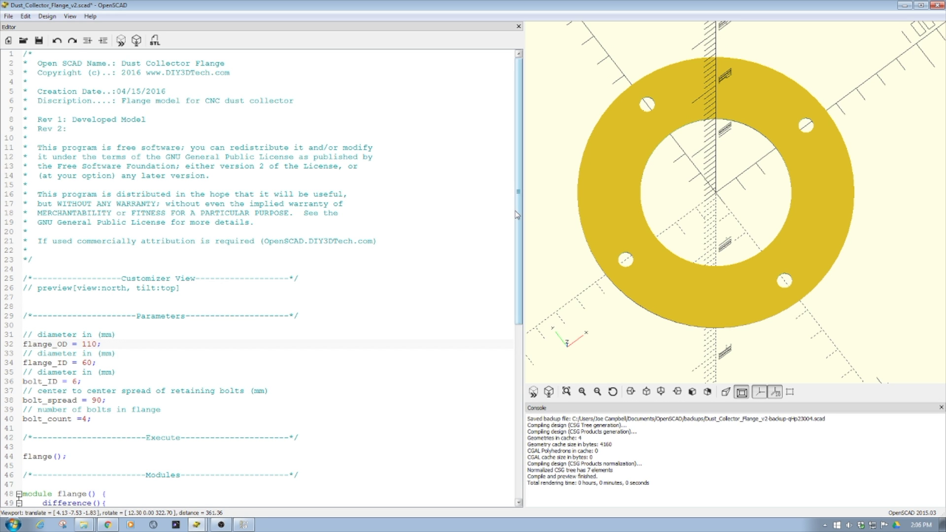
left_click_drag(518, 217, 518, 273)
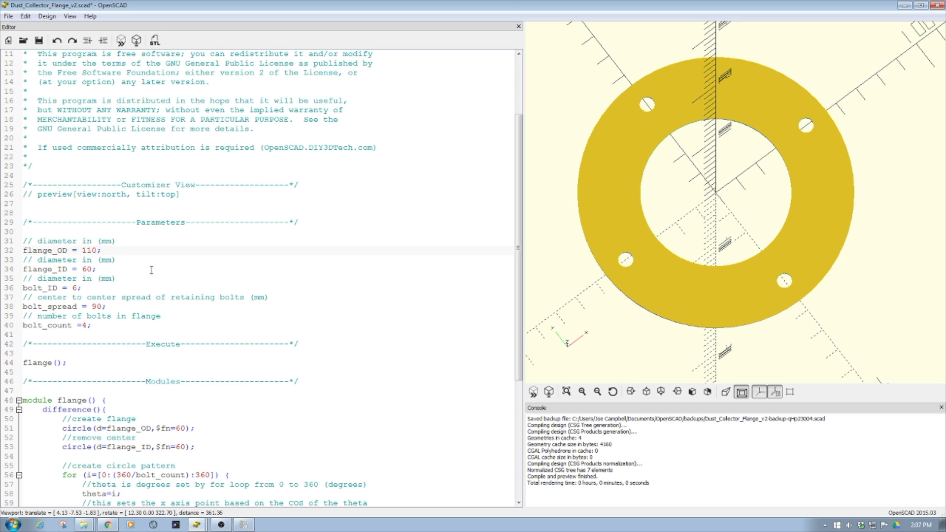
key("BackSpace")
type("6")
left_click(120, 41)
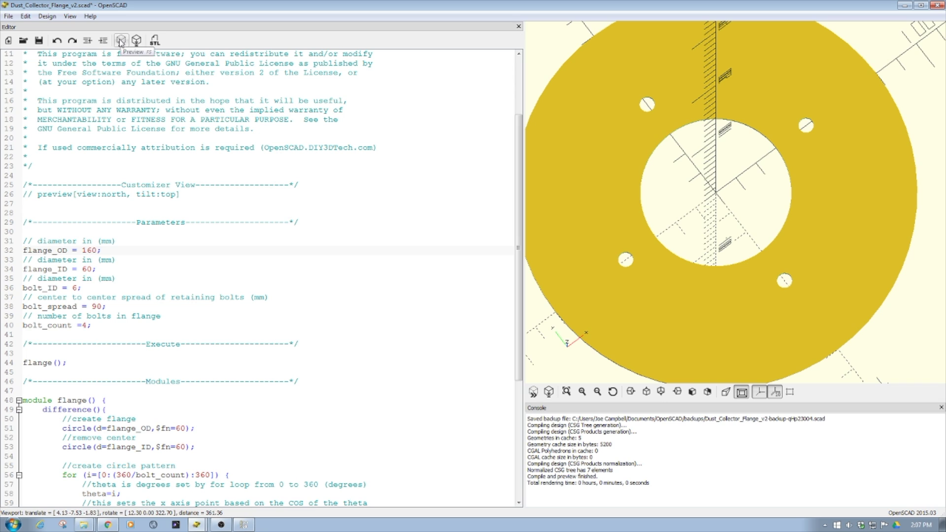
Step: Restore flange_OD to 110 and refresh the flange preview
key("BackSpace")
type("1")
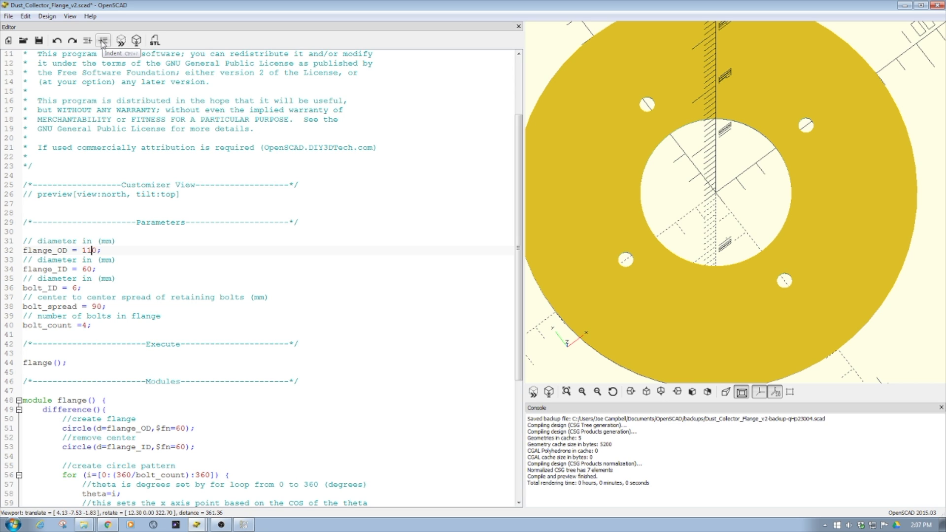
left_click(121, 40)
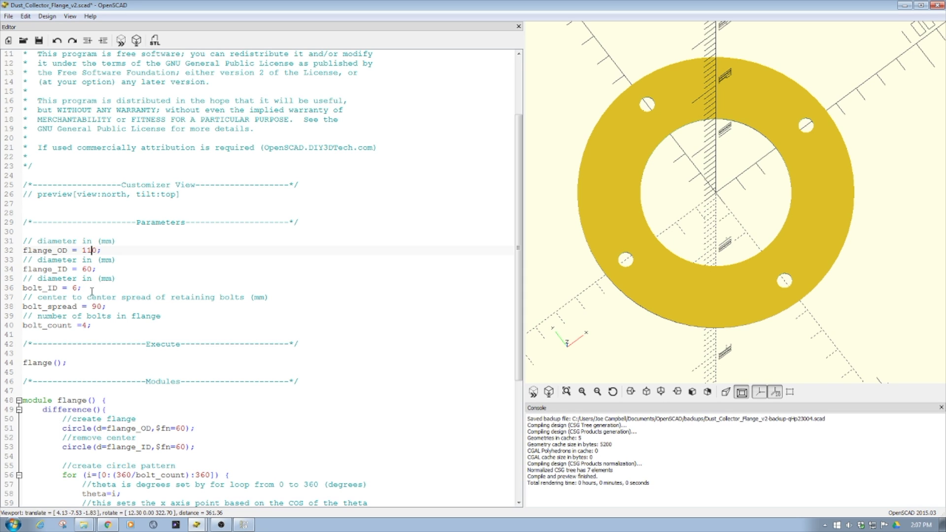
Step: Change bolt_count to 8 and preview the flange's bolt pattern
double_click(83, 325)
type("8")
left_click(120, 41)
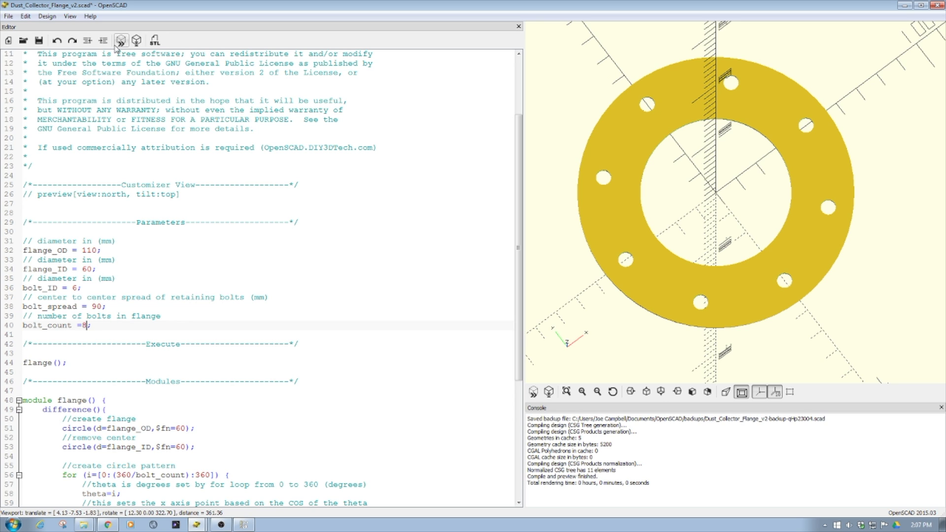
Step: Return bolt_count to 4 and preview the flange
key("BackSpace")
type("6")
left_click(120, 43)
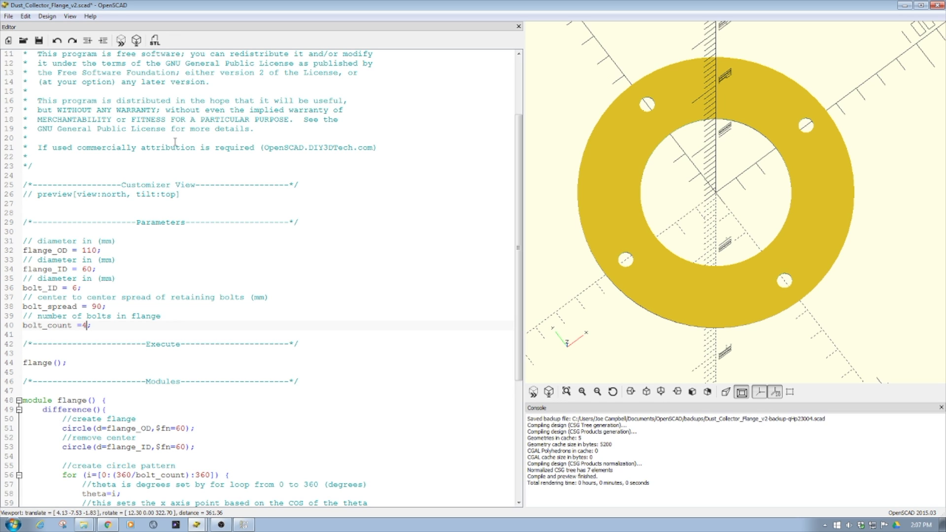
key("BackSpace")
type("6")
Step: Examine the parameter block and the commented-out manual hole code in the flange module
left_click_drag(102, 325, 22, 241)
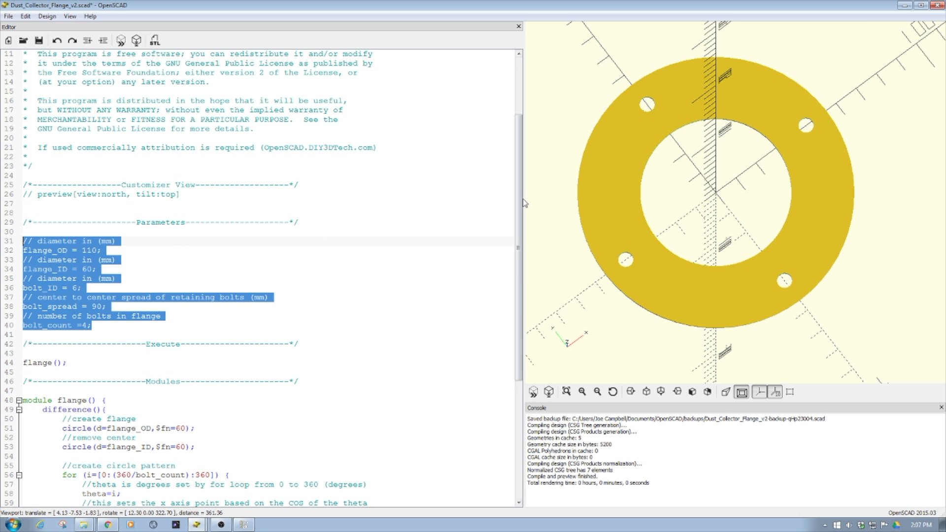
left_click_drag(519, 203, 525, 340)
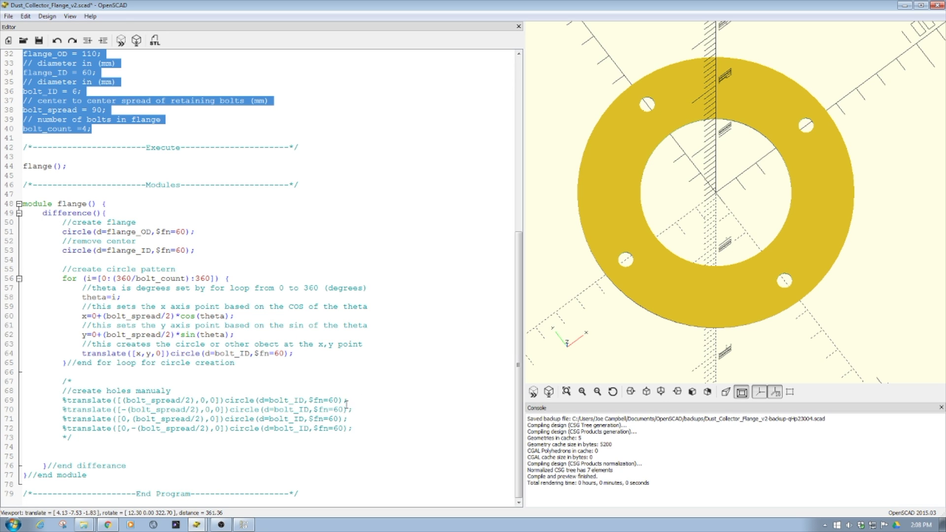
left_click_drag(117, 436, 2, 390)
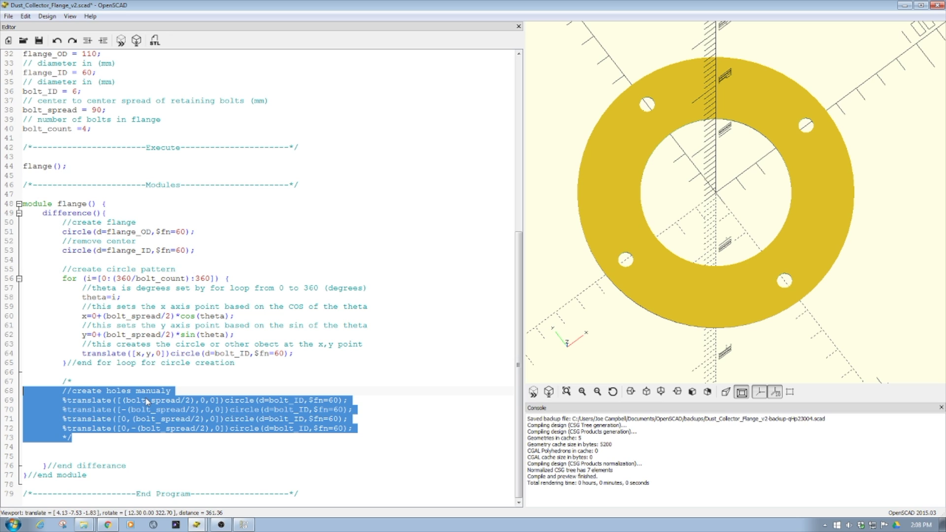
left_click(233, 369)
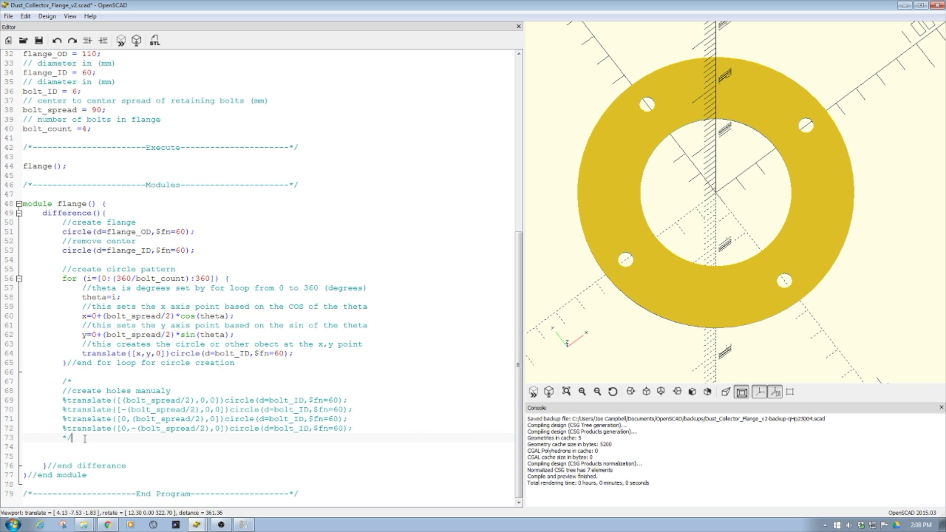
left_click_drag(72, 438, 13, 397)
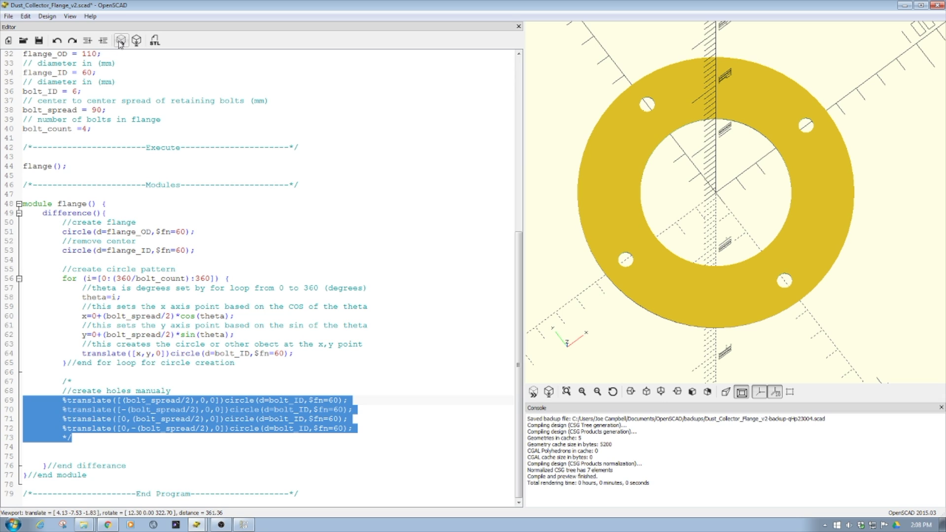
Step: Replace the bolt_count value with 8 and refresh the preview
left_click(86, 129)
left_click_drag(86, 129, 82, 129)
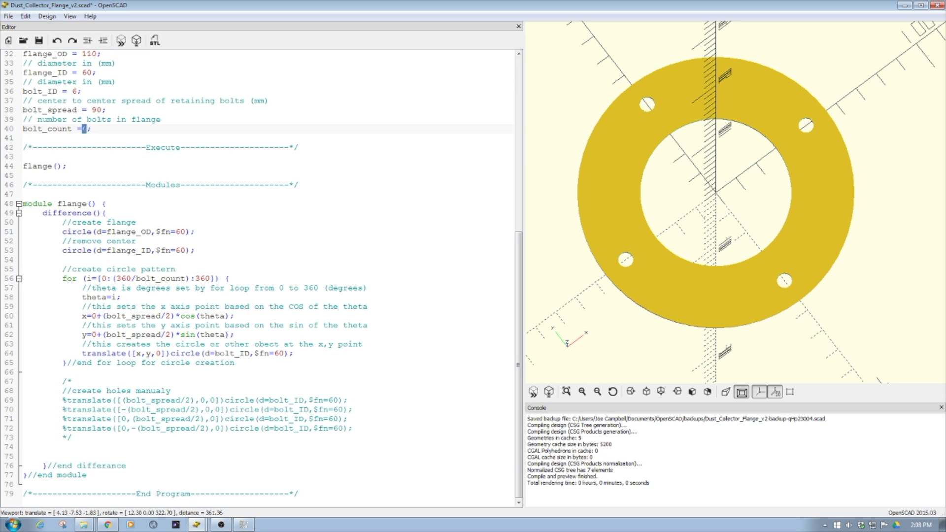
type("8")
key("F5")
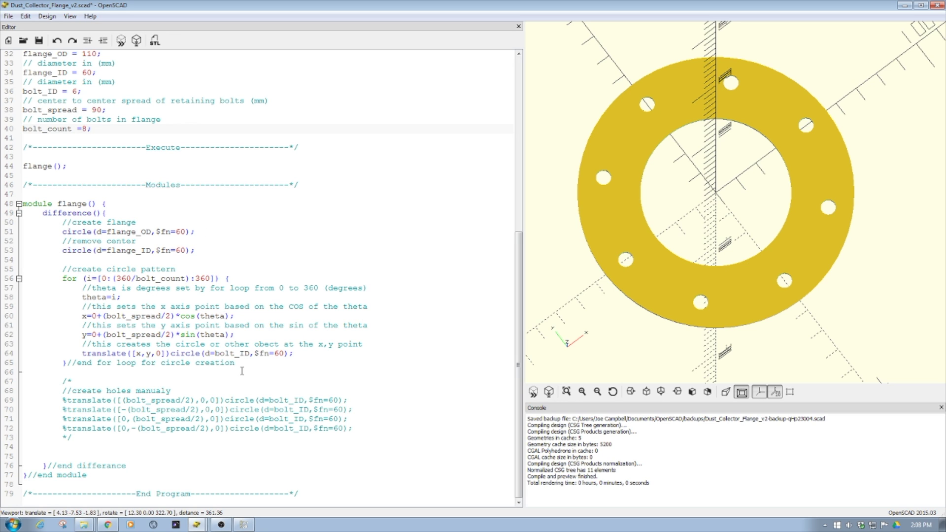
Step: Examine the circle pattern loop, including its 360/bolt_count increment, the theta assignment and the cosine-based x coordinate
left_click_drag(242, 364, 22, 278)
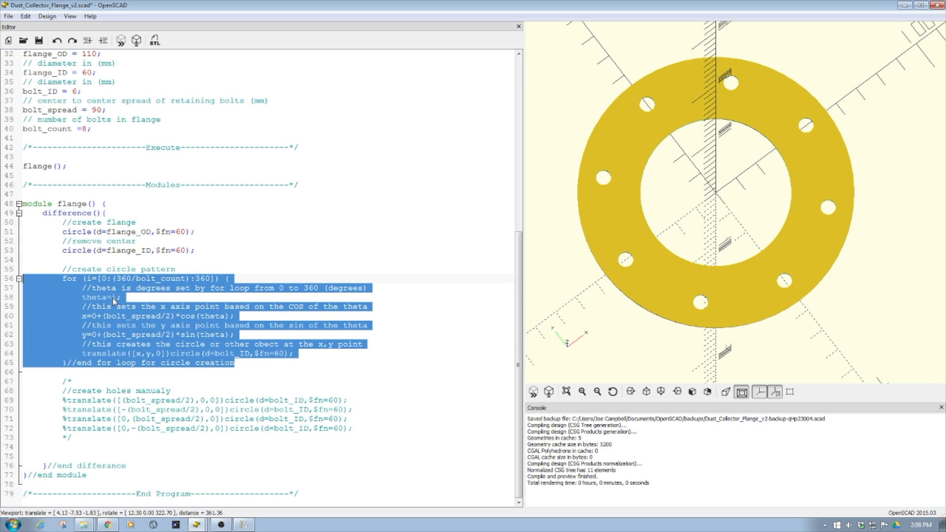
left_click(170, 264)
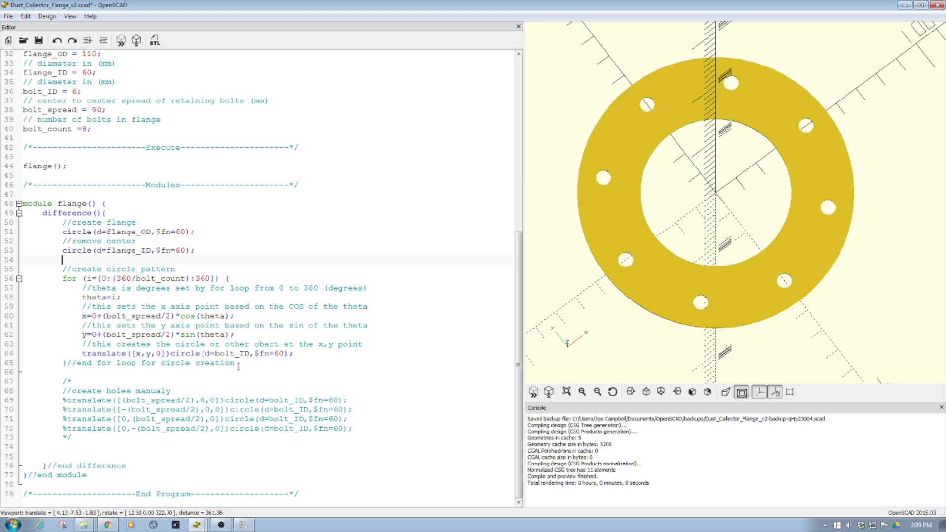
left_click_drag(239, 365, 19, 276)
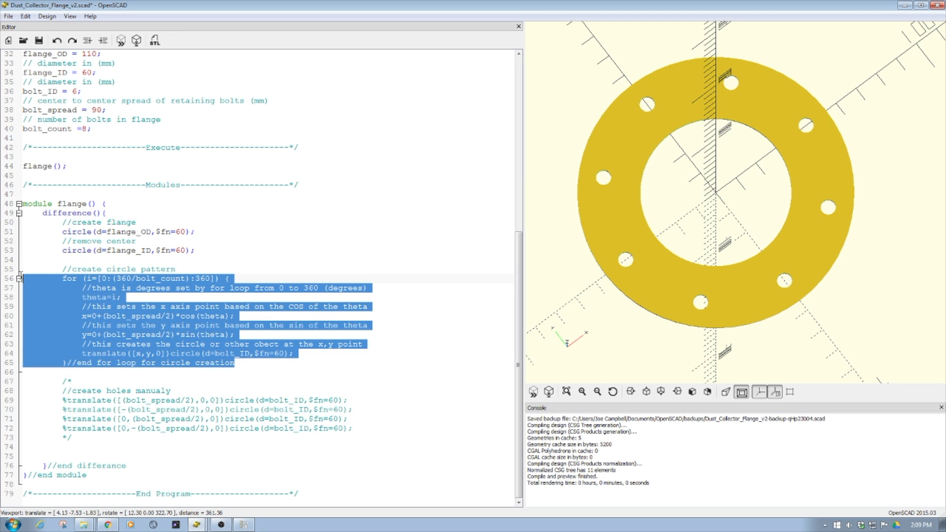
left_click(119, 297)
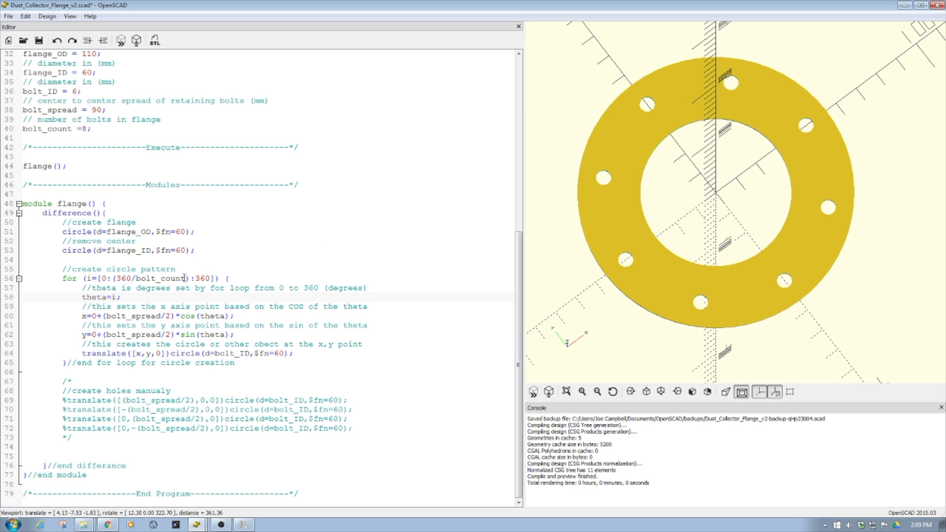
left_click_drag(185, 279, 117, 276)
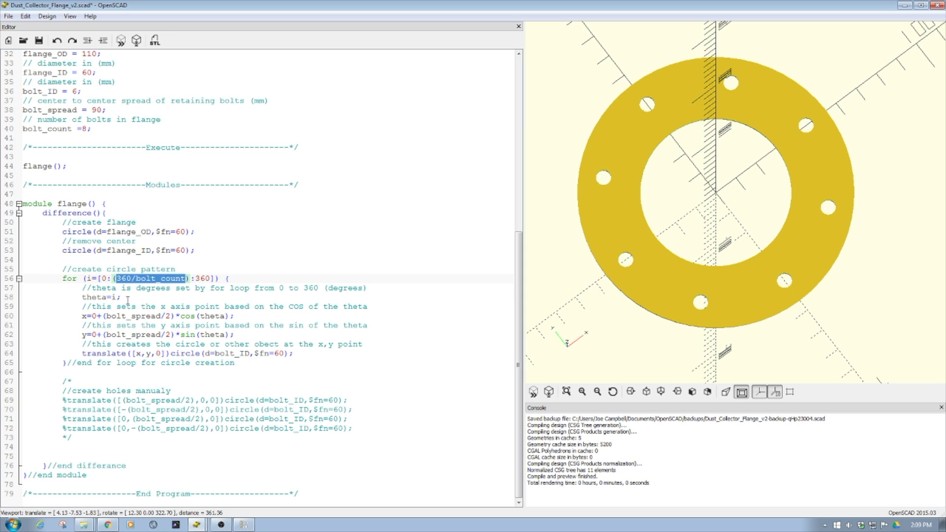
left_click_drag(122, 297, 77, 297)
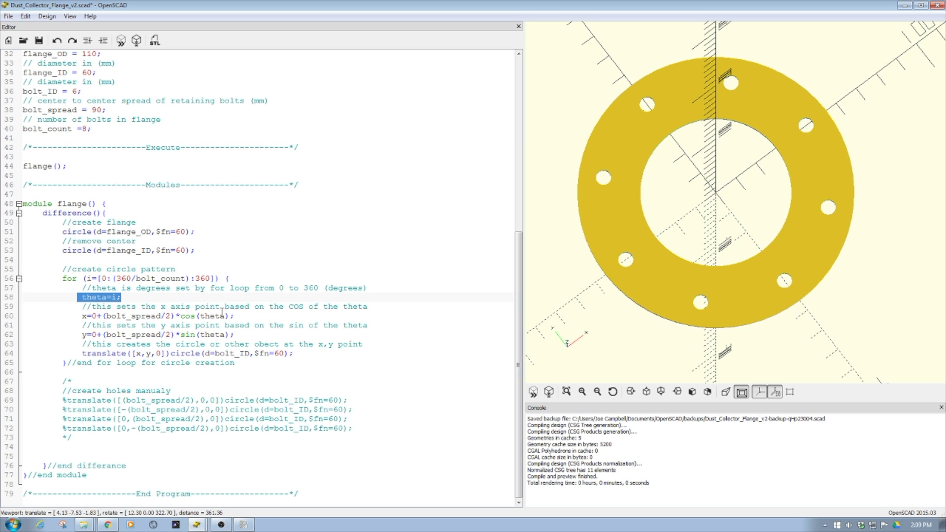
double_click(83, 315)
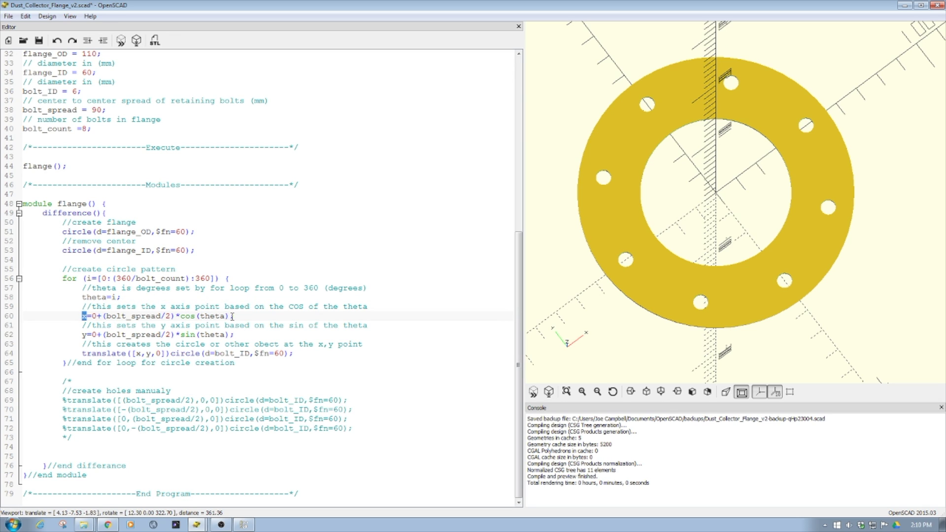
left_click_drag(226, 316, 201, 318)
Step: Set the centre offsets in the loop's x and y formulas to 5 and preview the shifted bolt pattern
double_click(94, 316)
type("5")
double_click(94, 334)
type("5")
key("F5")
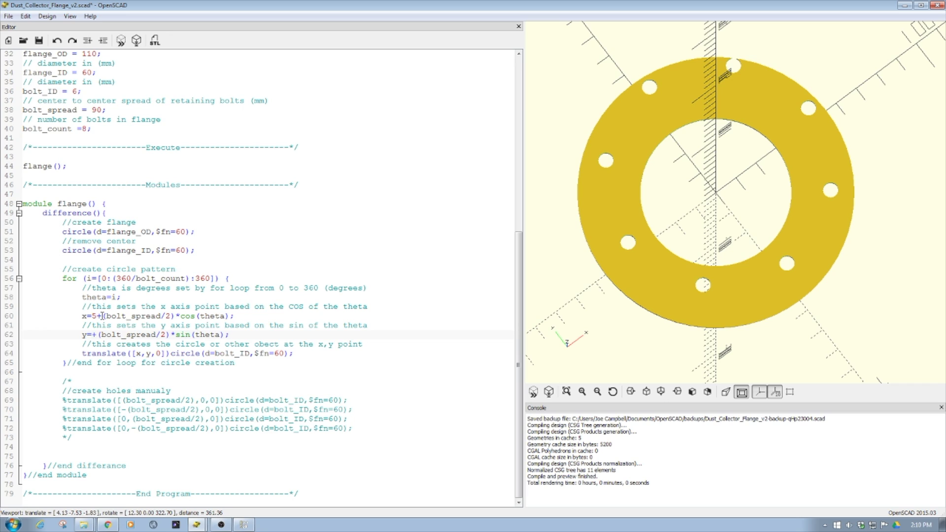
Step: Restore the centre offsets in the loop's x and y formulas to 0 and preview the flange
key("BackSpace")
type("0")
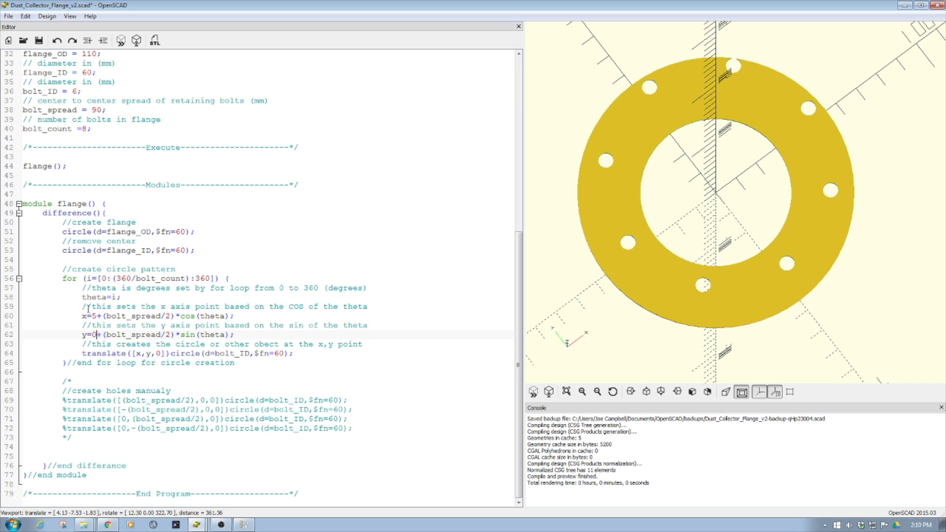
left_click(99, 316)
key("BackSpace")
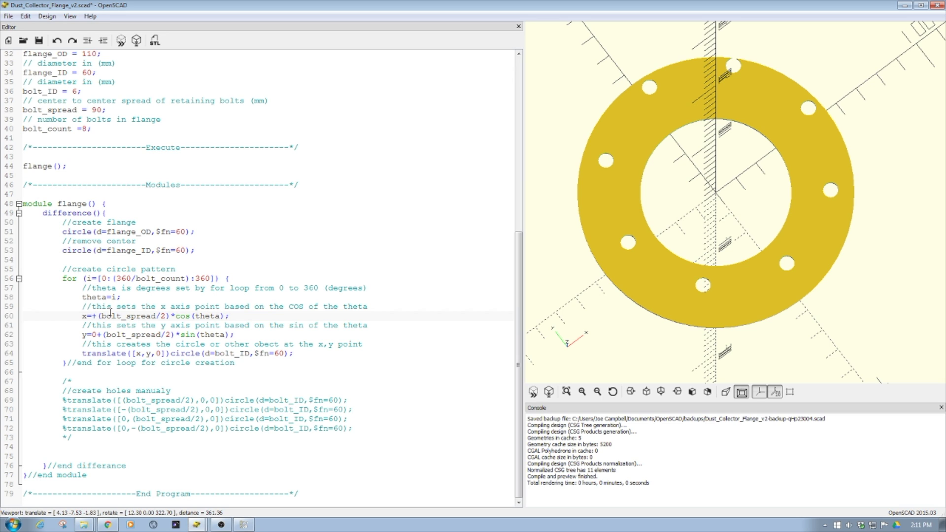
type("0")
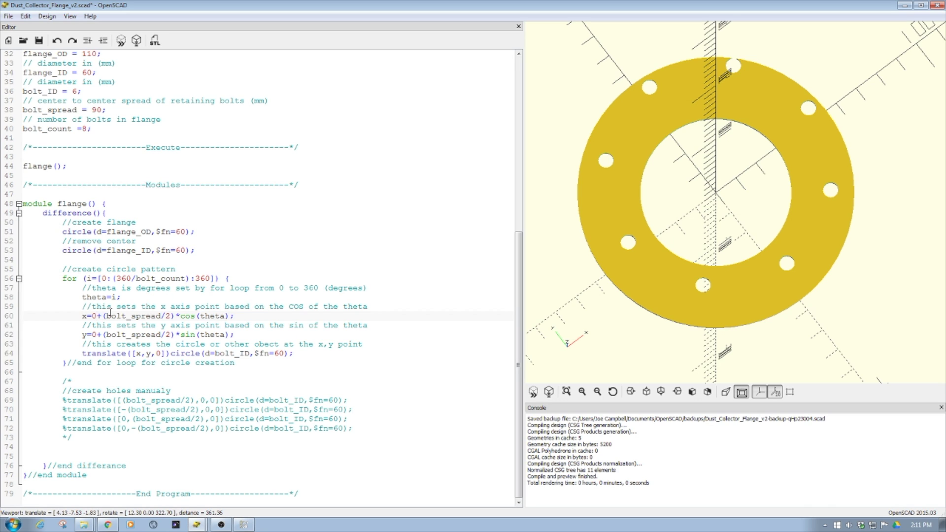
left_click_drag(162, 353, 132, 353)
left_click(121, 40)
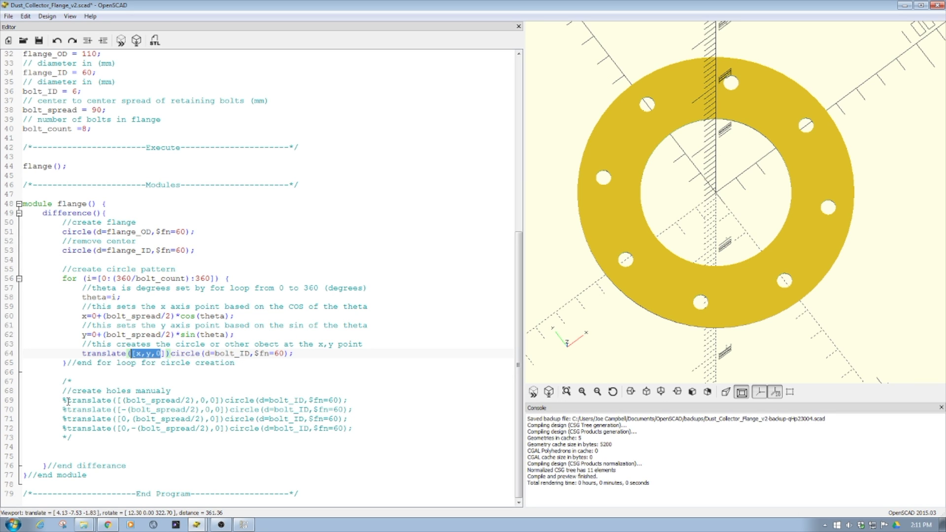
Step: Remove the block comment markers around the manual hole code and preview the flange
left_click_drag(73, 379, 66, 380)
key("BackSpace")
key("BackSpace")
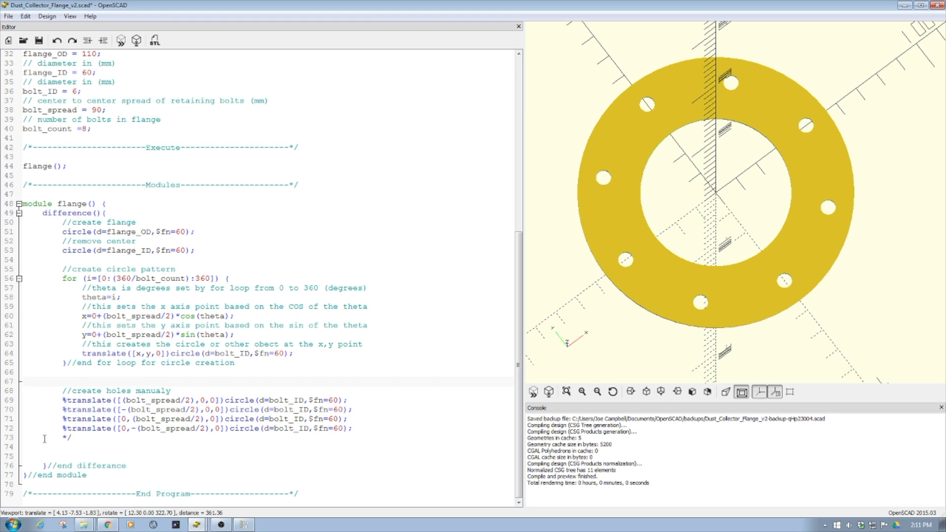
left_click(81, 436)
left_click_drag(73, 438, 62, 438)
key("BackSpace")
left_click(121, 40)
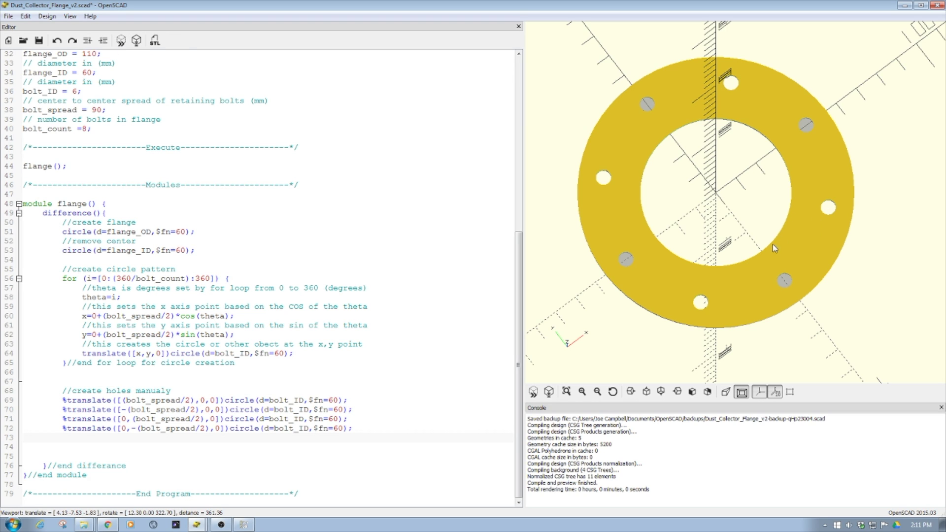
Step: Set bolt_count to 4 and preview the loop's holes against the manually placed ones
right_click_drag(726, 297, 676, 265)
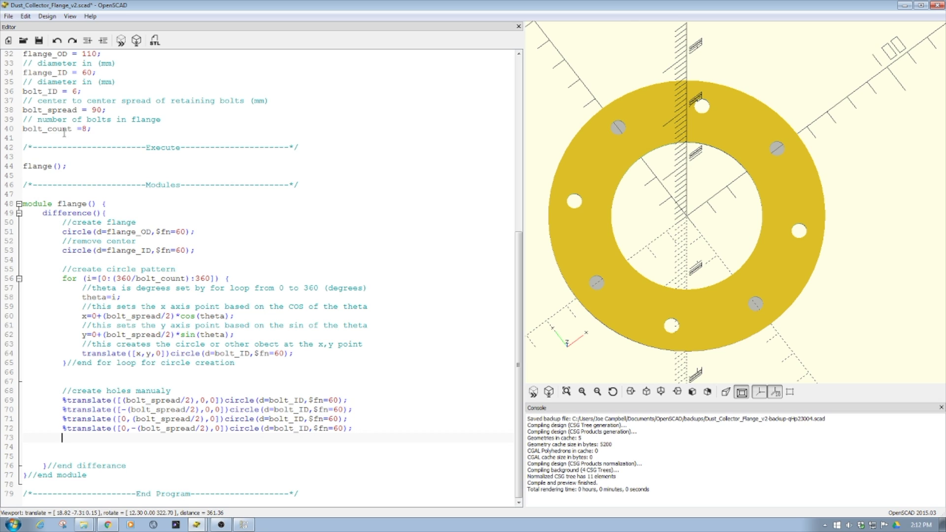
left_click(84, 128)
key("BackSpace")
type("4")
left_click(120, 40)
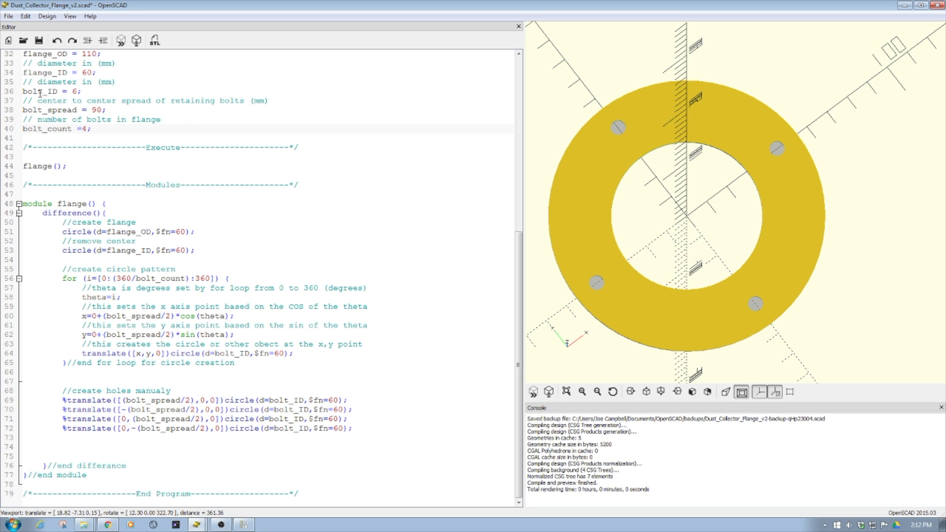
Step: Fully render the flange and bring up the export options
key("F6")
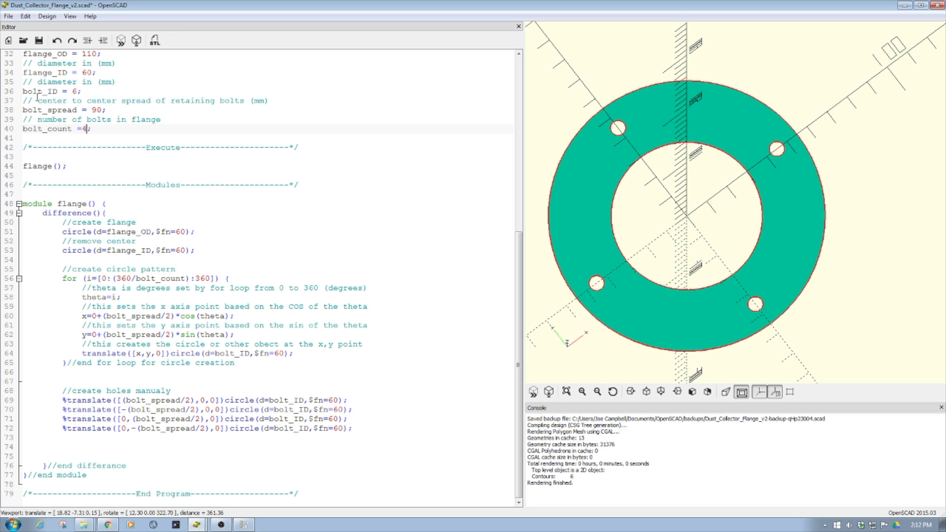
left_click(10, 16)
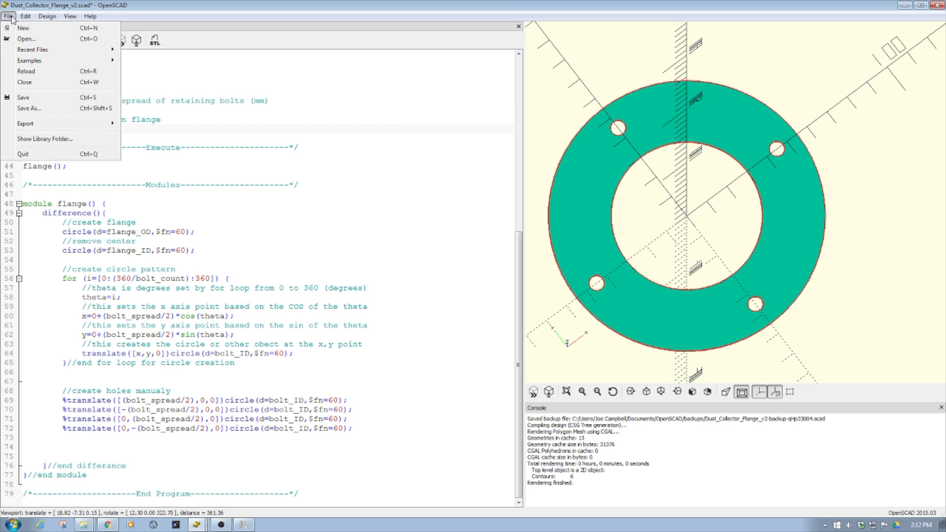
mouse_move(39, 127)
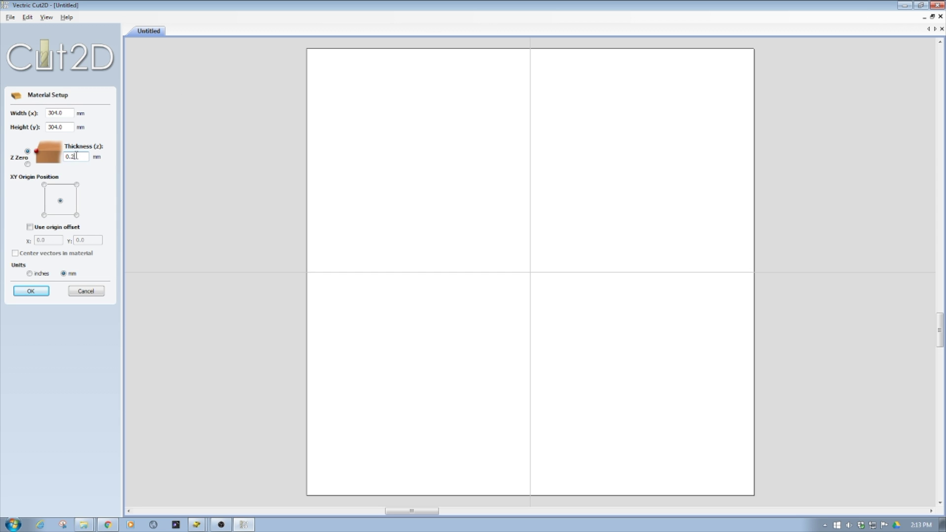
Step: Set the material thickness to 2 mm, keep the XY origin at the centre in millimetres, and accept the material setup
double_click(75, 156)
type("2")
left_click(44, 215)
left_click(44, 215)
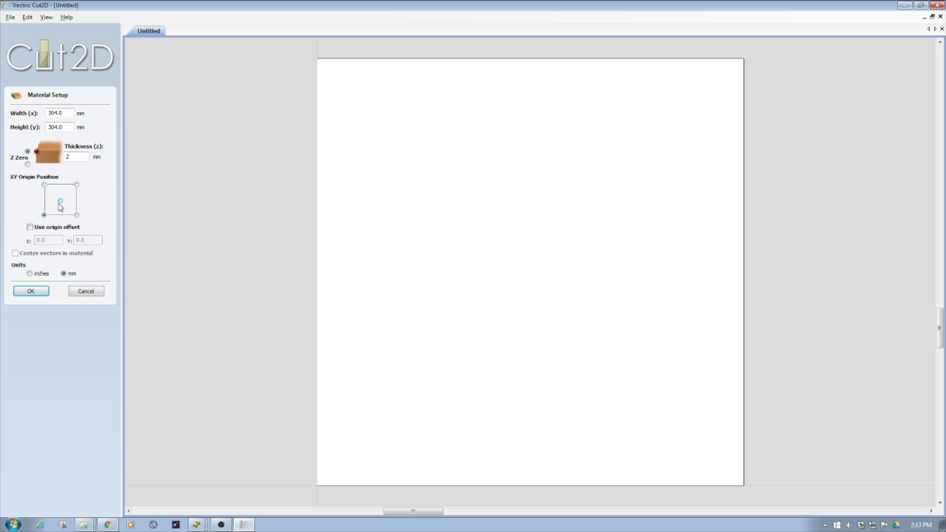
left_click(61, 203)
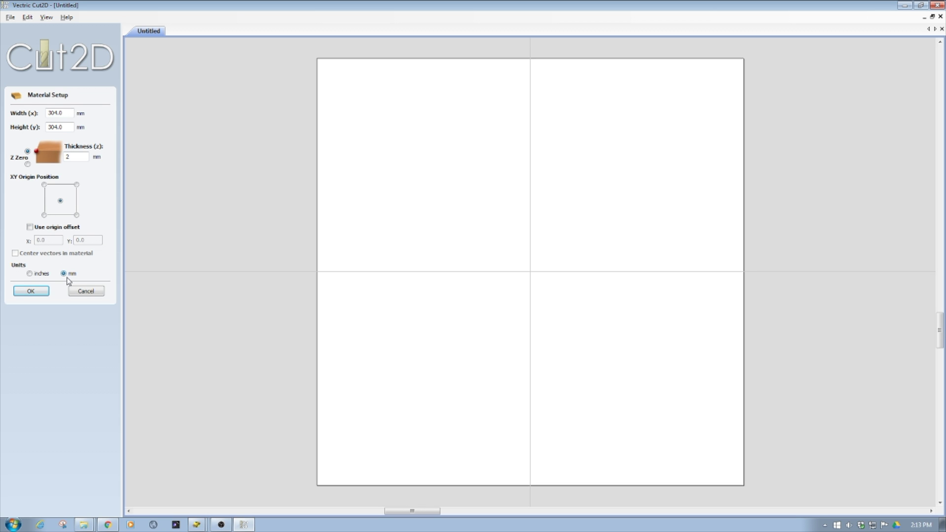
left_click(31, 292)
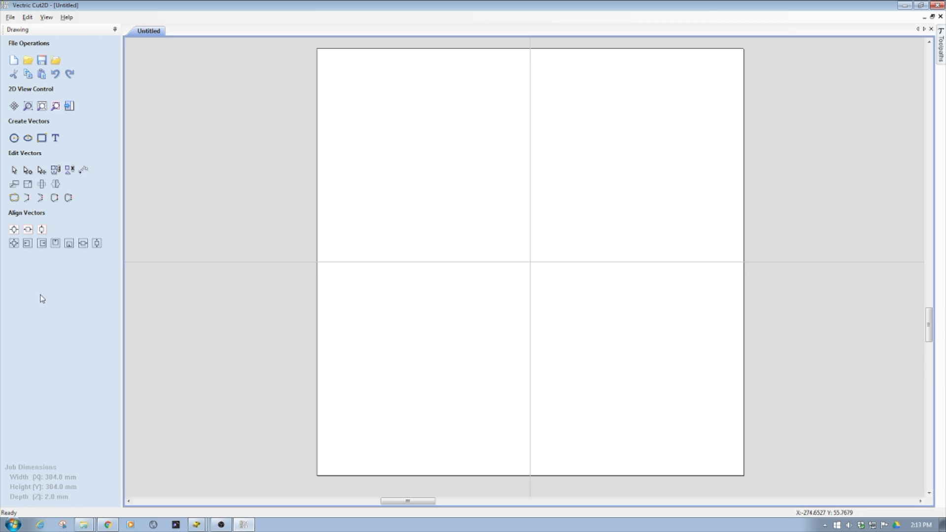
Step: Import Dust_Collector_Flange_v2_large.dxf from the OneDrive\SCAD\Flange folder on the 500Gig (E:) drive
left_click(16, 19)
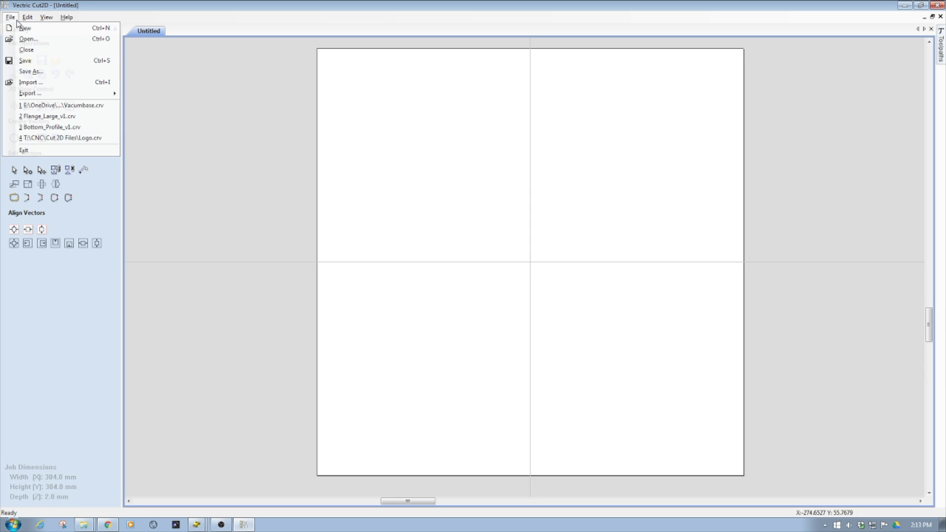
left_click(35, 82)
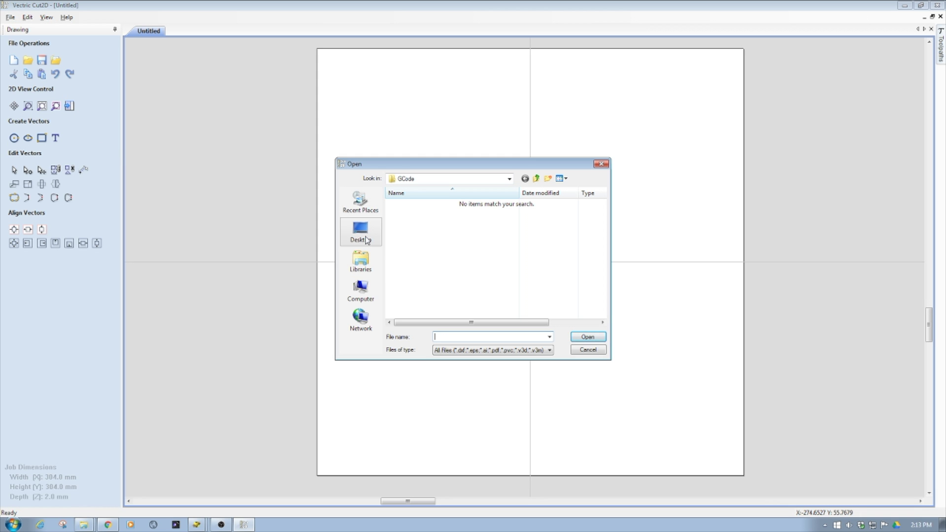
left_click(367, 290)
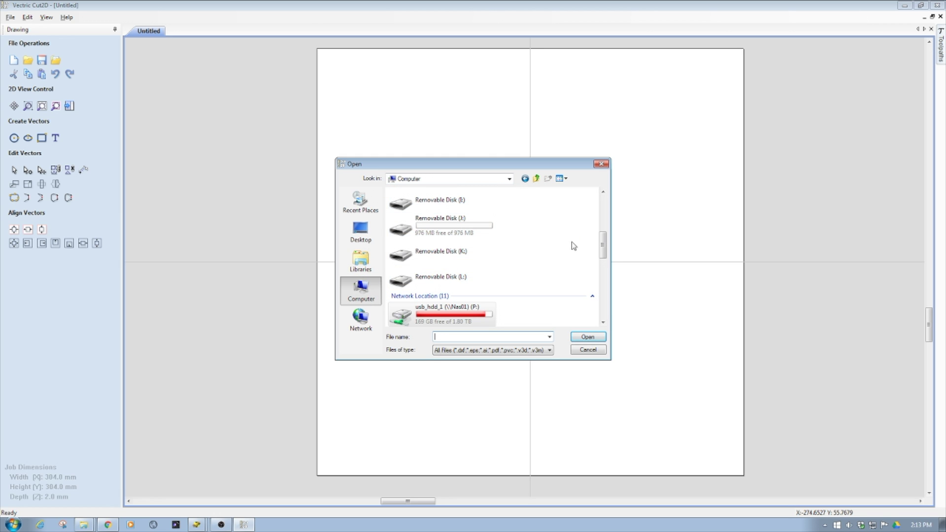
mouse_move(604, 244)
left_mouse_down()
mouse_move(606, 262)
mouse_move(607, 231)
left_mouse_up()
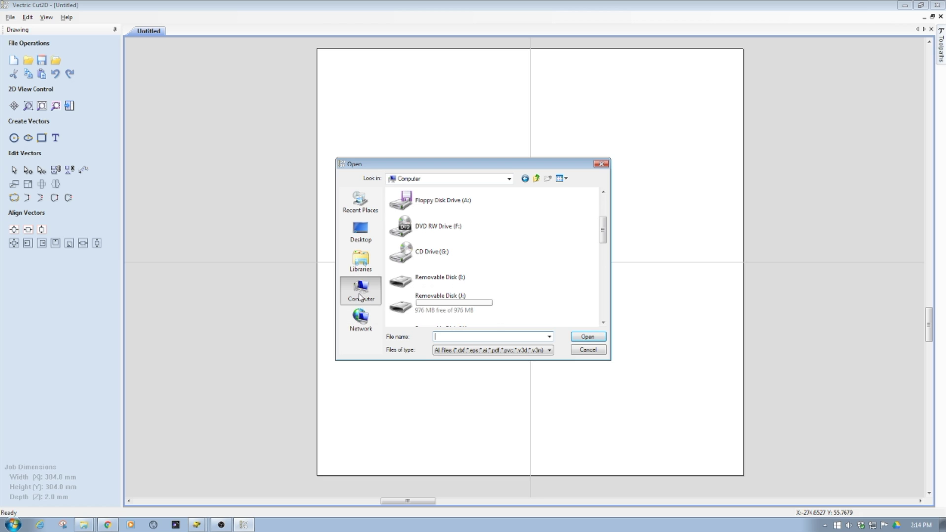
scroll(360, 298, "down", 1)
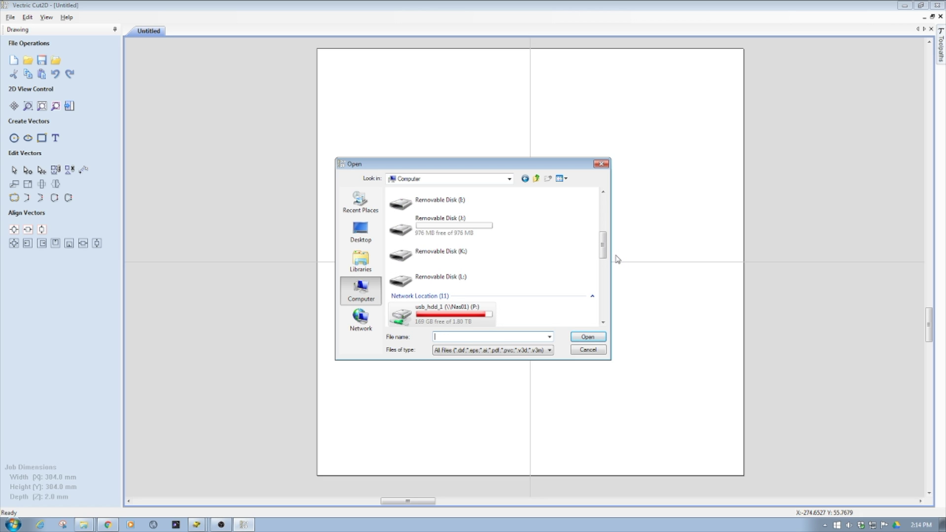
left_click_drag(604, 249, 606, 213)
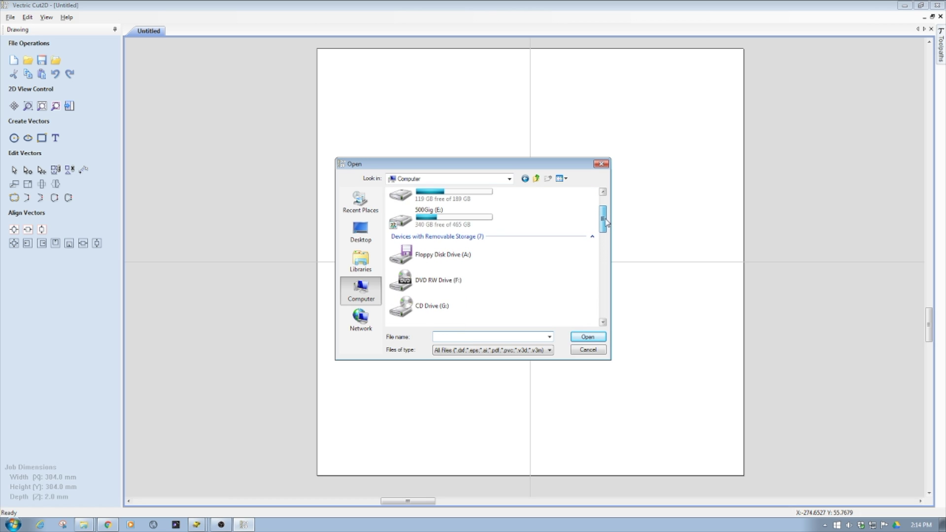
double_click(398, 222)
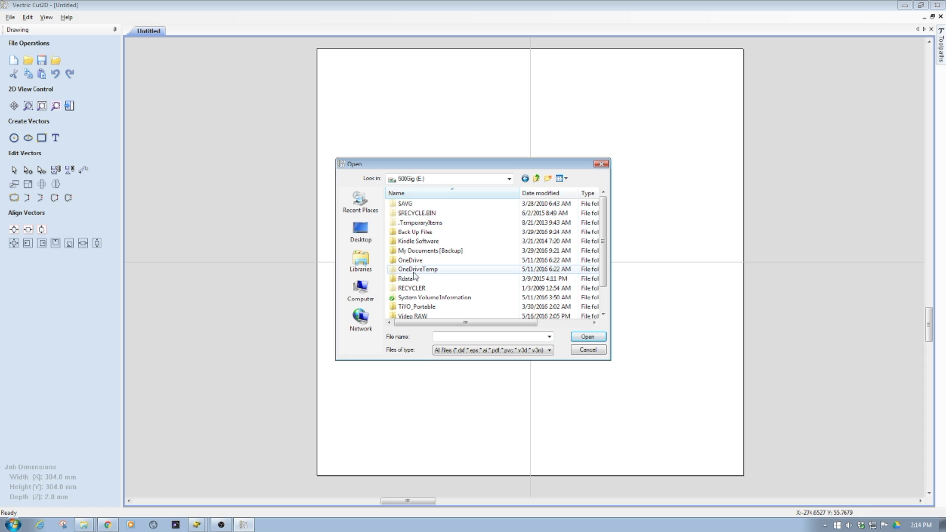
double_click(411, 260)
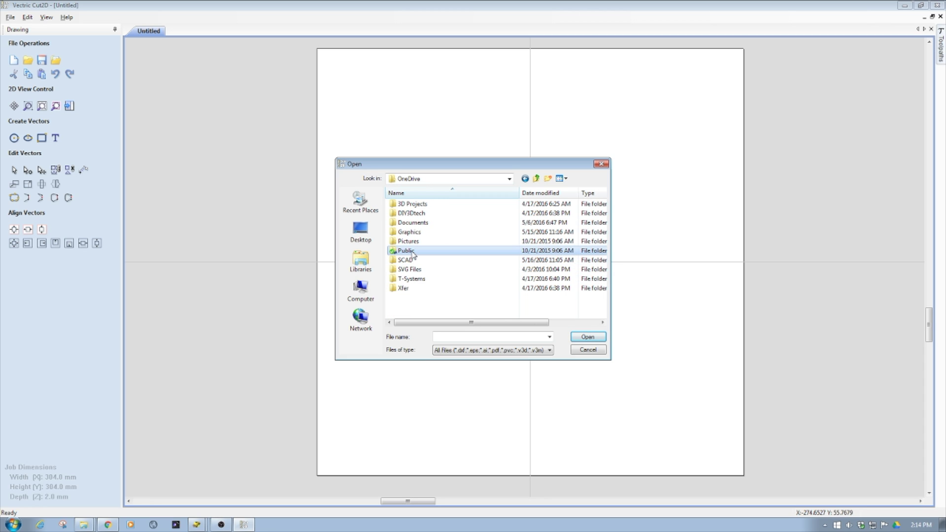
double_click(411, 260)
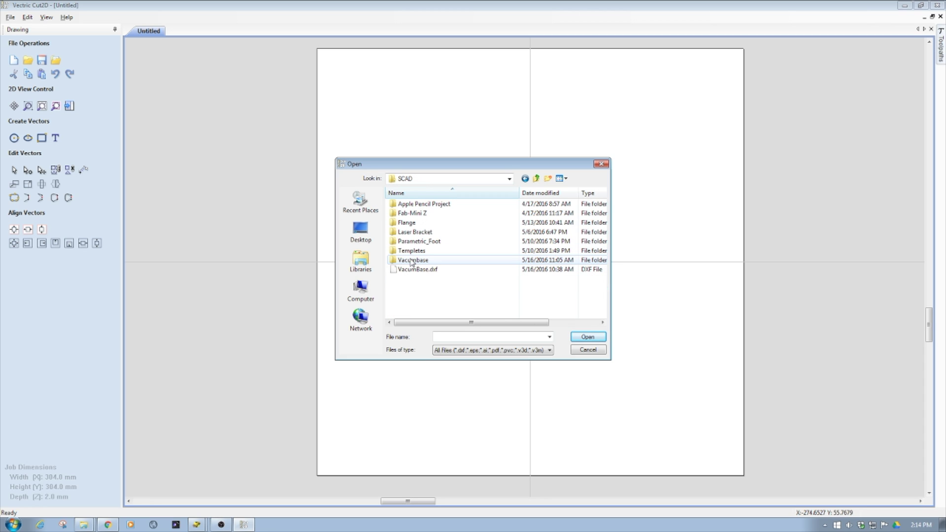
double_click(398, 229)
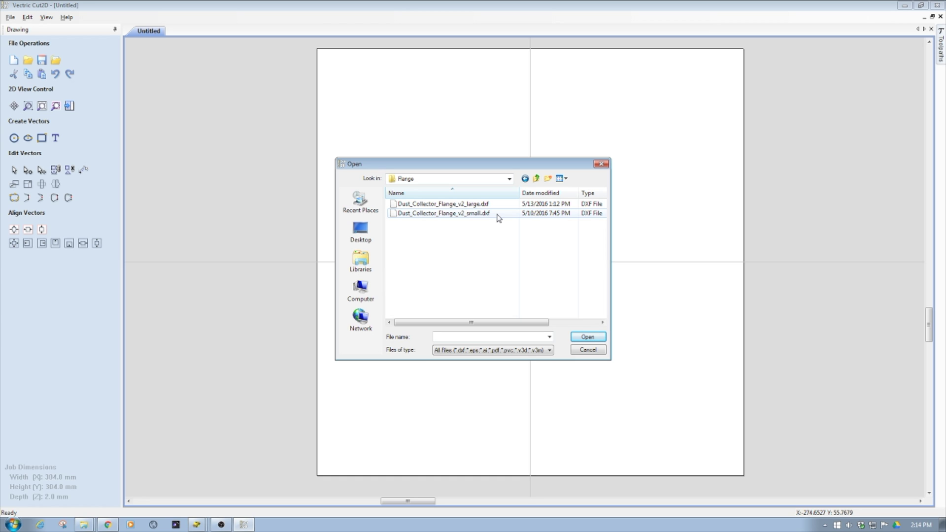
left_click(462, 206)
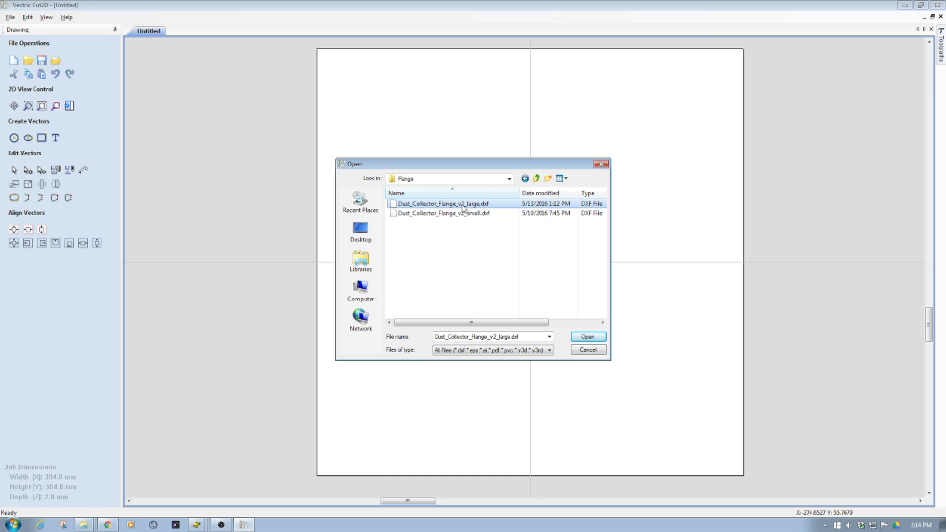
left_click(586, 337)
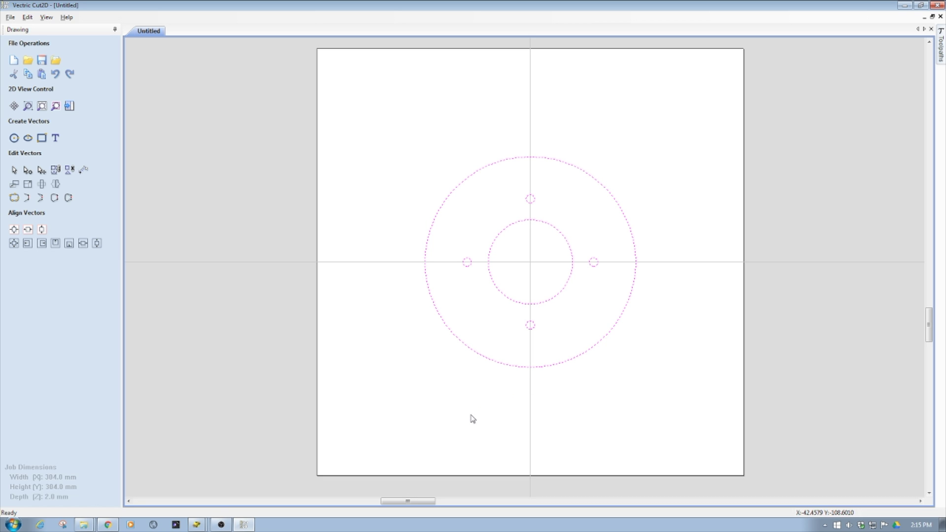
Step: Switch to OpenSCAD, set flange_OD to 200 and preview the enlarged flange
left_click(193, 524)
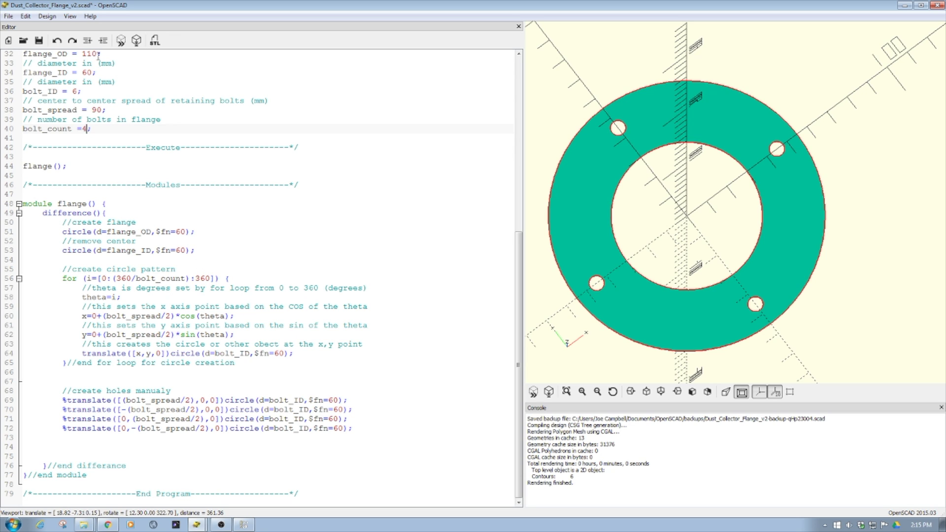
left_click_drag(96, 53, 81, 54)
type("200")
left_click(121, 40)
scroll(624, 124, "down", 1)
scroll(625, 125, "down", 3)
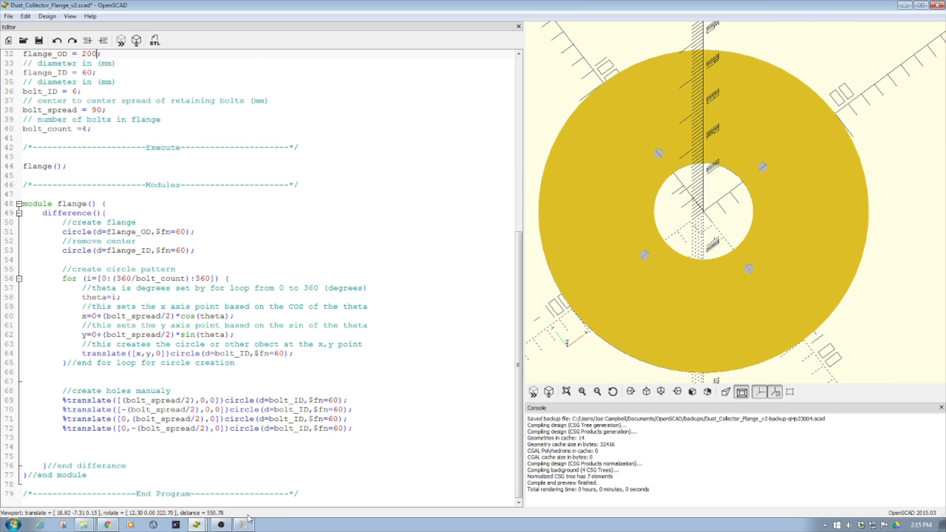
Step: Switch back to Cut2D and calculate a 2D profile toolpath with a 2 mm cut depth on the four bolt hole vectors
left_click(196, 525)
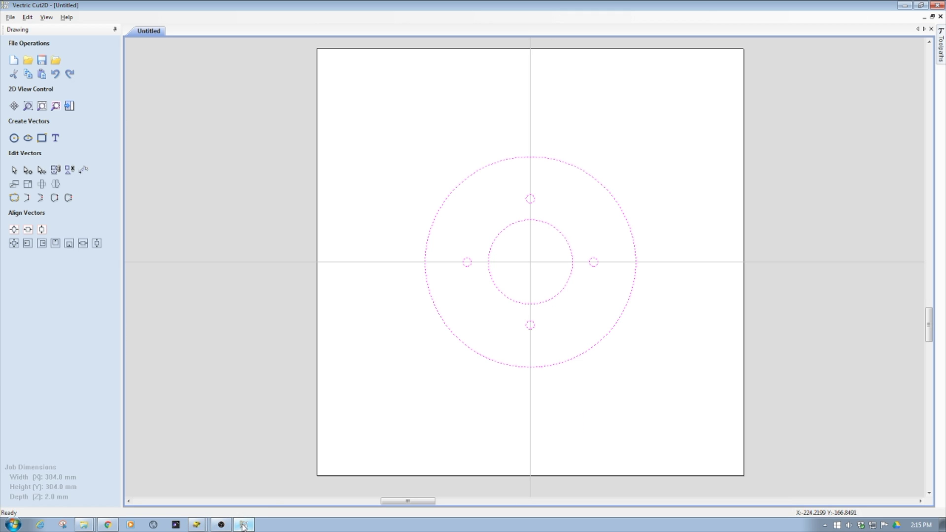
left_click(470, 266)
left_click(380, 322)
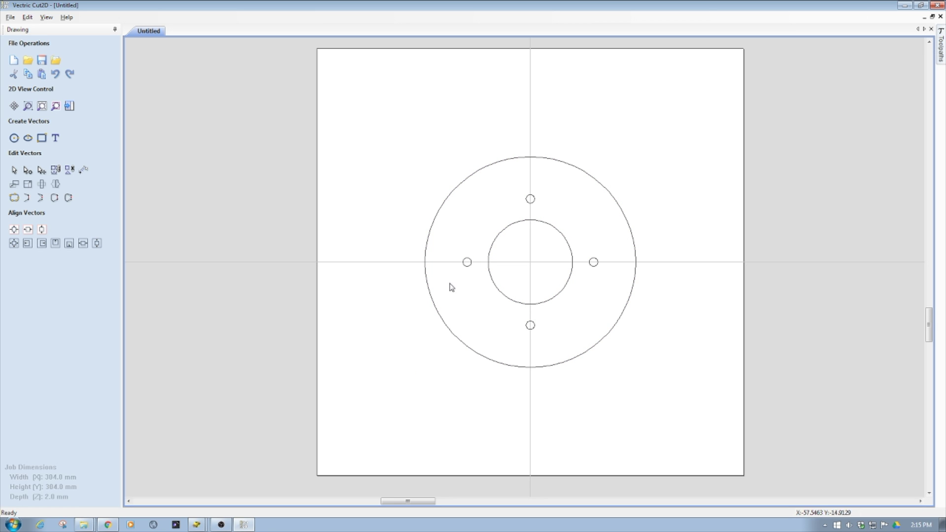
left_click(465, 266)
left_click(531, 202)
left_click(591, 265)
left_click(530, 201, "shift")
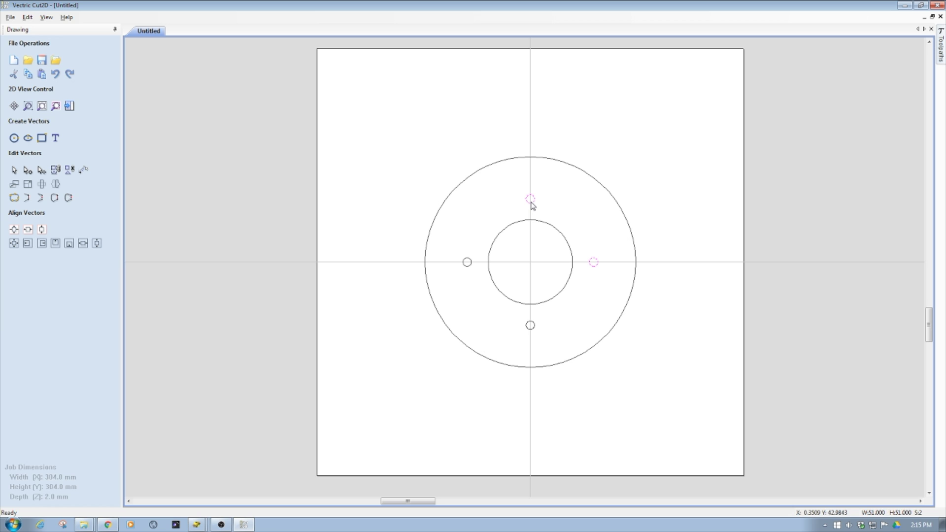
left_click(466, 263, "shift")
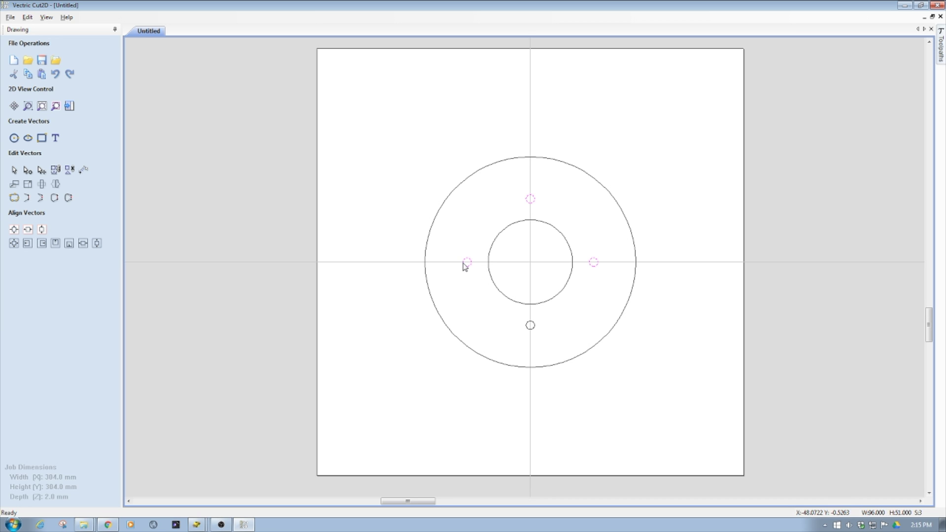
left_click(530, 327, "shift")
left_click(941, 49)
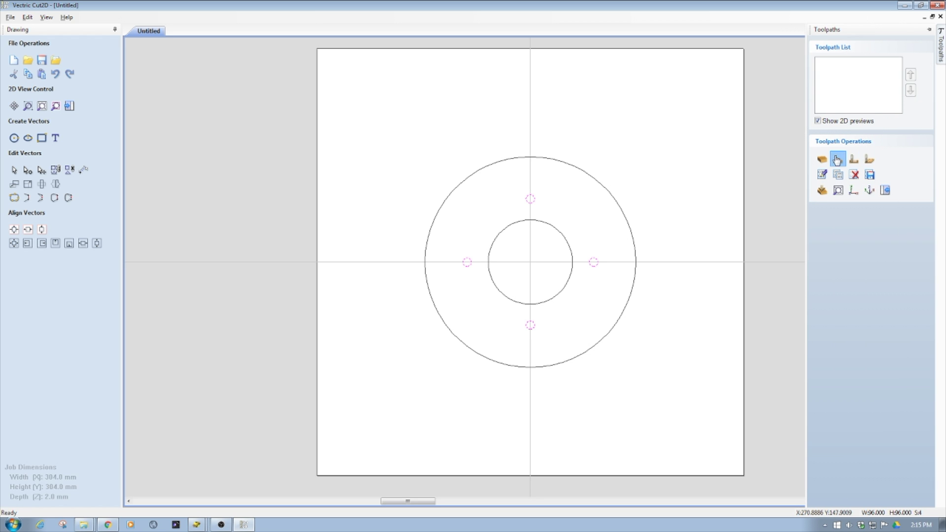
left_click(837, 159)
left_click(888, 84)
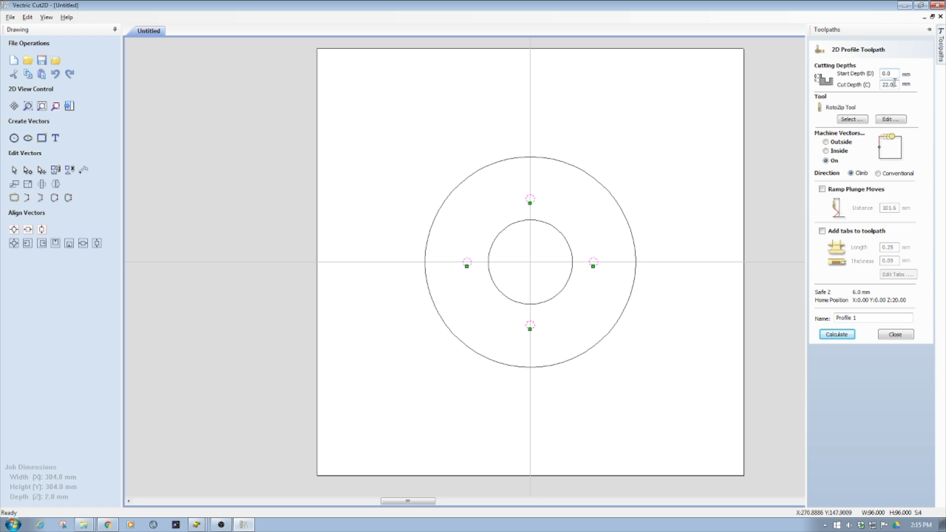
type("2")
left_click(837, 335)
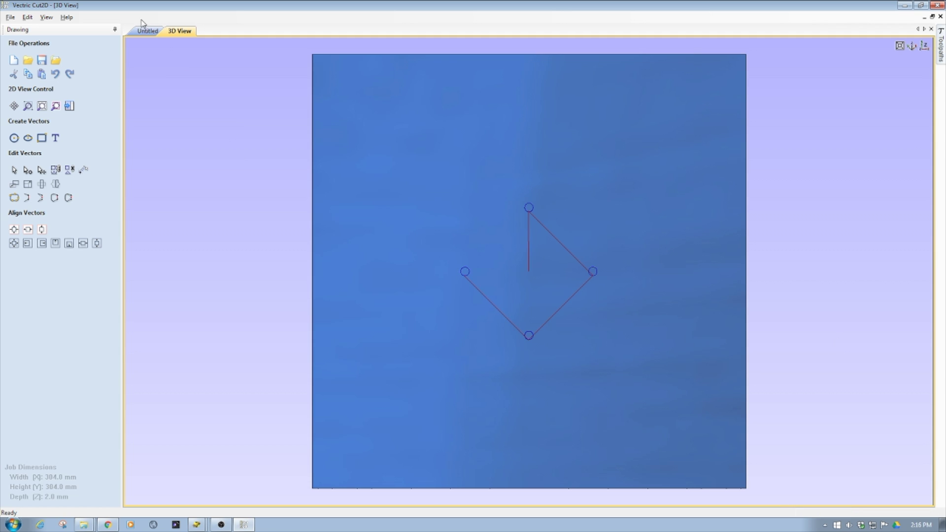
Step: Calculate a 2D profile toolpath on the flange's inner circle in the 2D drawing, using the same 2 mm cut depth
left_click(147, 30)
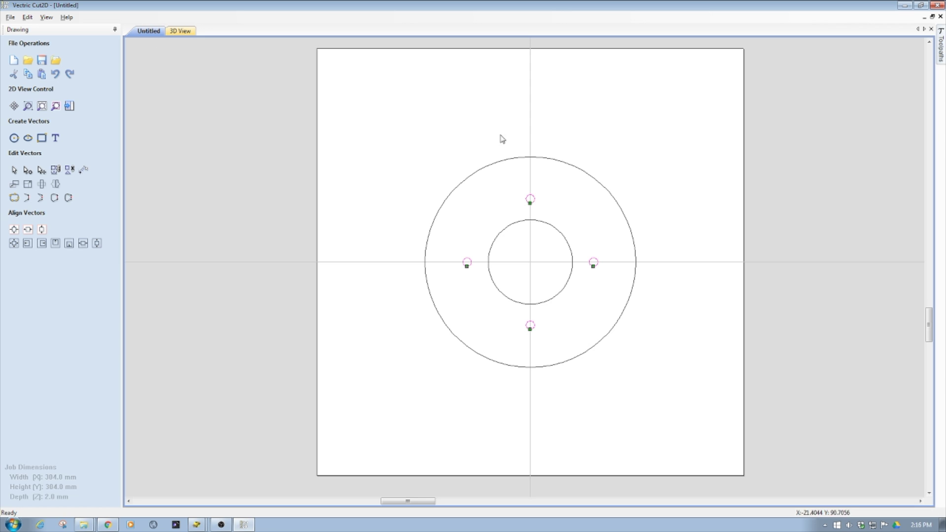
left_click(538, 221)
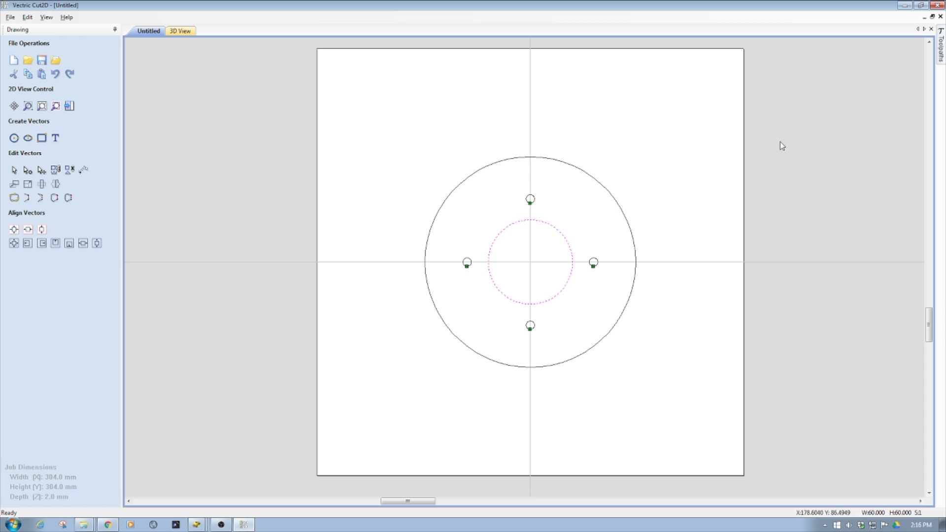
left_click(941, 41)
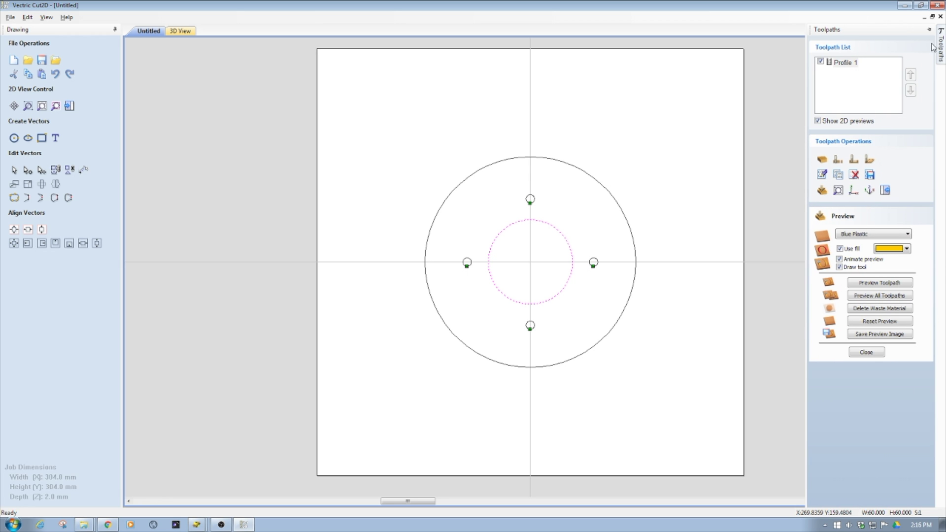
left_click(838, 160)
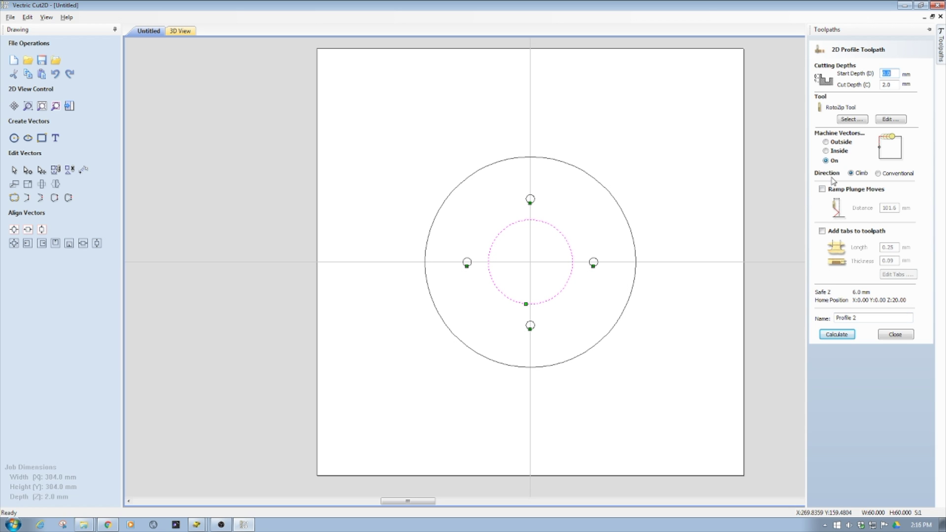
left_click(836, 335)
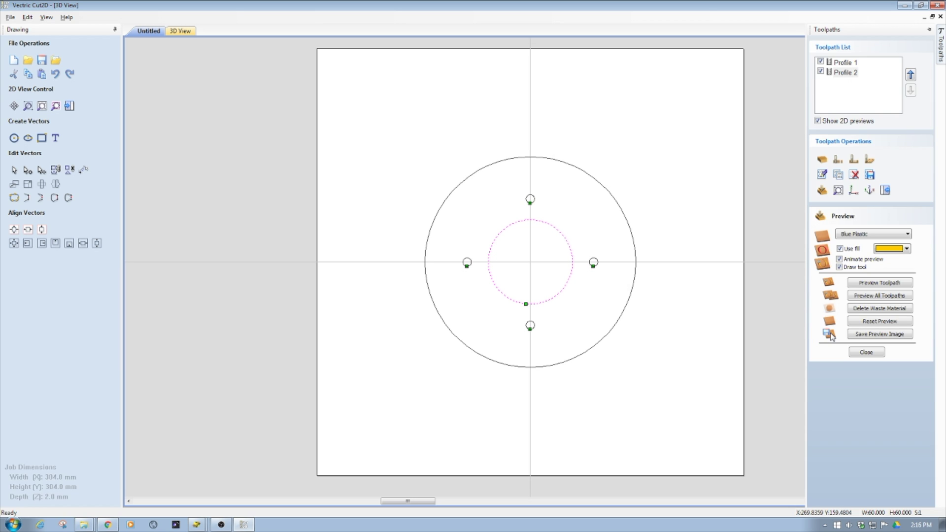
Step: Calculate a 2D profile toolpath on the flange's outer circle with the same 2 mm cut depth
left_click(144, 31)
left_click(530, 158)
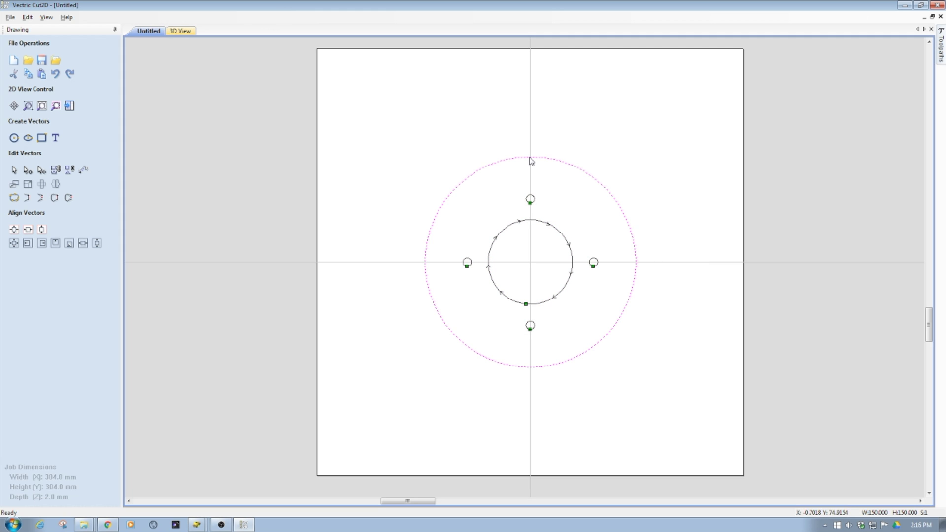
mouse_move(941, 54)
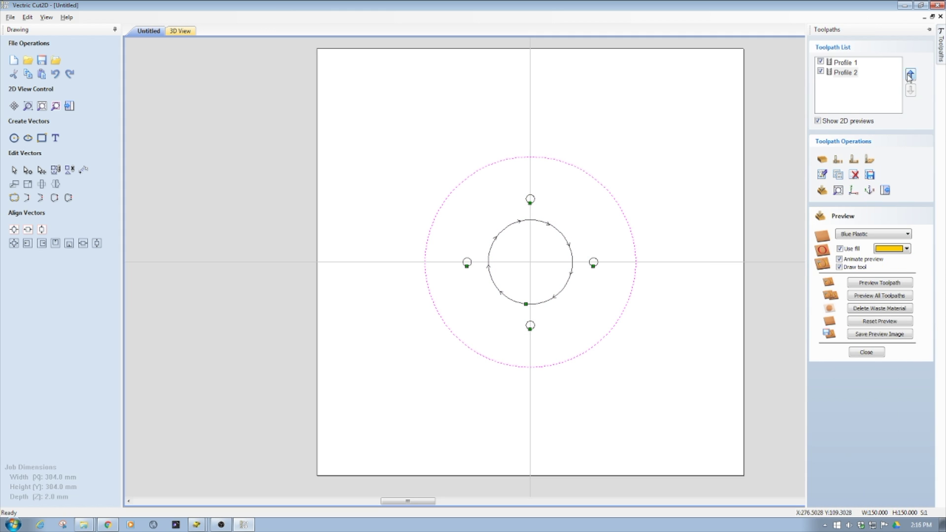
left_click(837, 158)
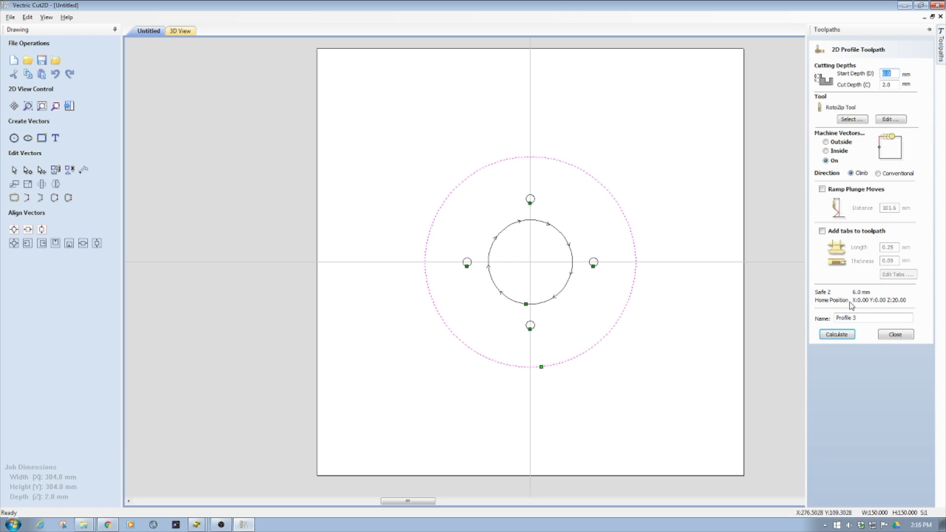
left_click(837, 334)
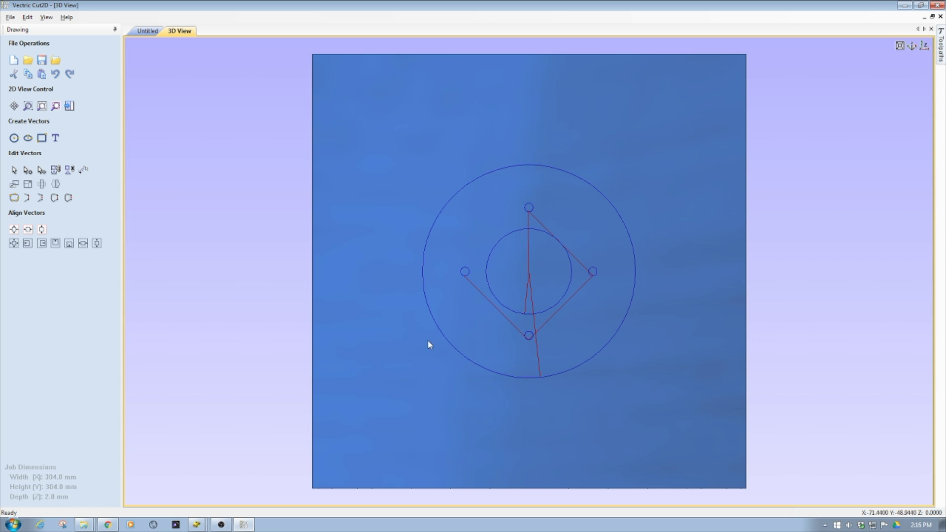
Step: Inspect the calculated toolpaths in the 3D view, and bring up the toolpath list over the 2D drawing
scroll(422, 340, "up", 3)
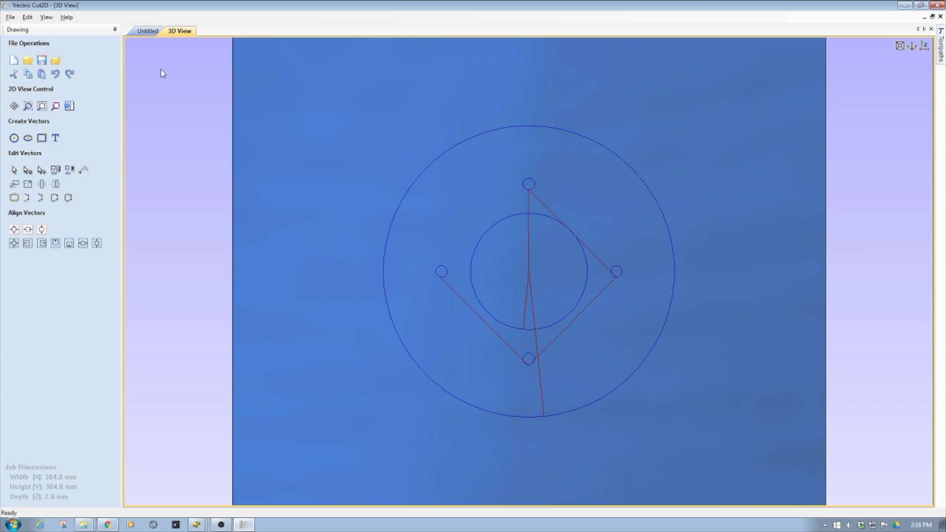
left_click(149, 31)
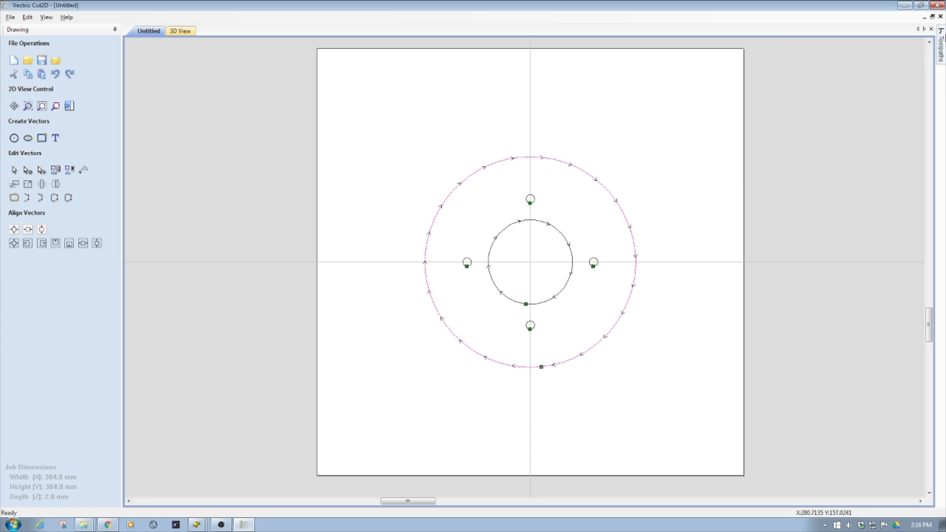
left_click(939, 44)
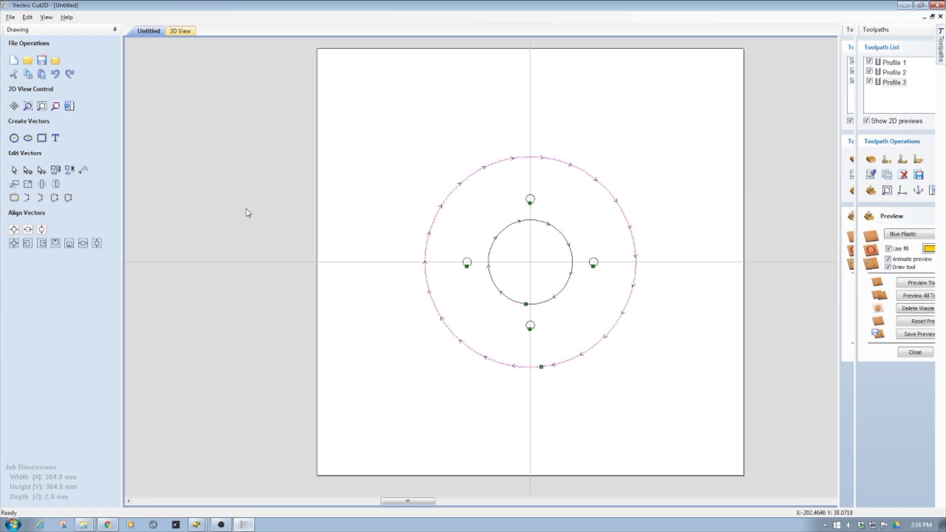